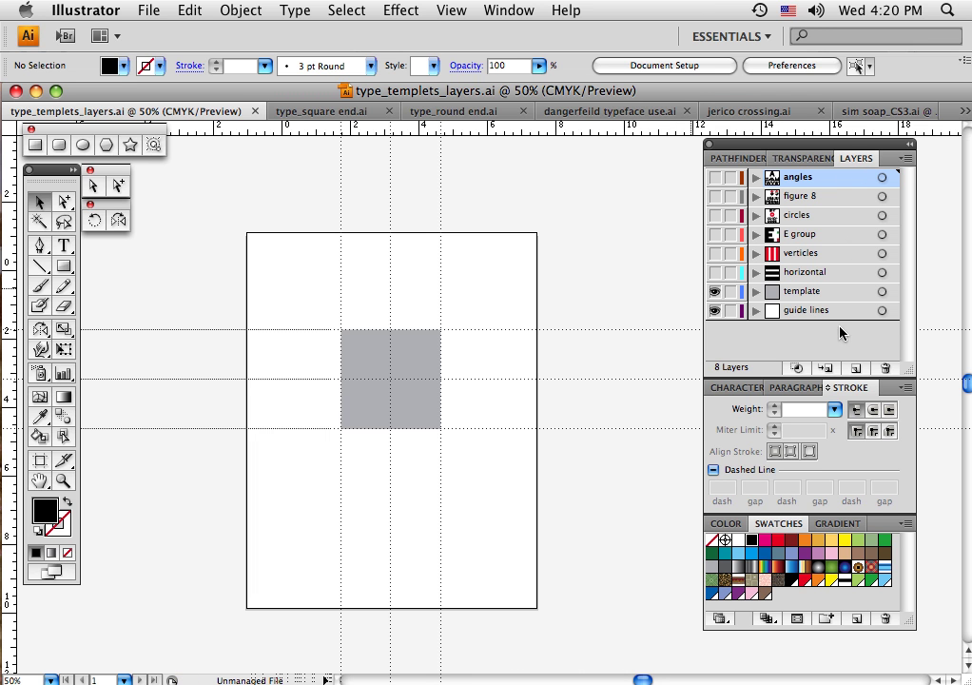
# - Toggle the visibility of the template and guide lines layers to examine each one, leaving both shown
pyautogui.click(714, 291)
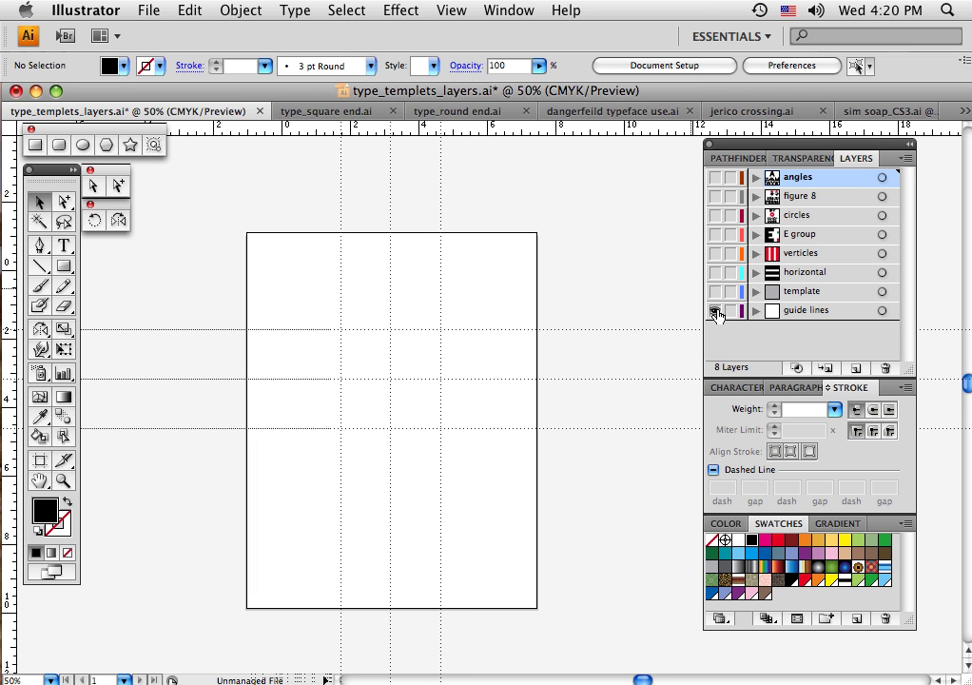
pyautogui.keyDown('super'); pyautogui.click(715, 314); pyautogui.keyUp('super')
pyautogui.keyDown('super'); pyautogui.click(715, 314); pyautogui.keyUp('super')
pyautogui.click(715, 291)
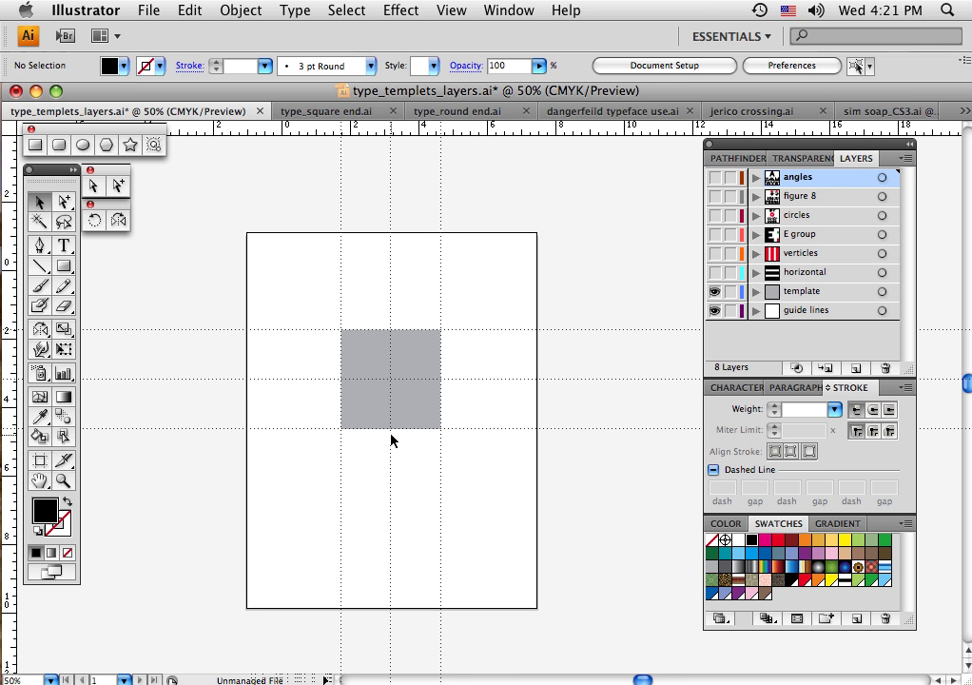
# - Examine the horizontal layer over the template, hide the template layer, and compare the horizontal bars with the verticles layer
pyautogui.click(715, 272)
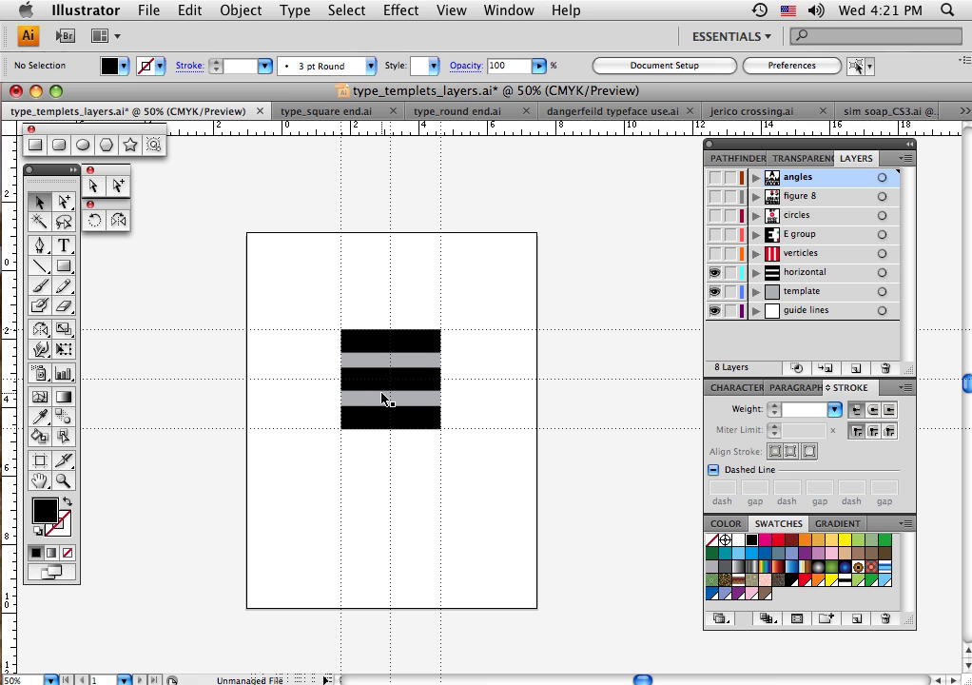
pyautogui.click(715, 291)
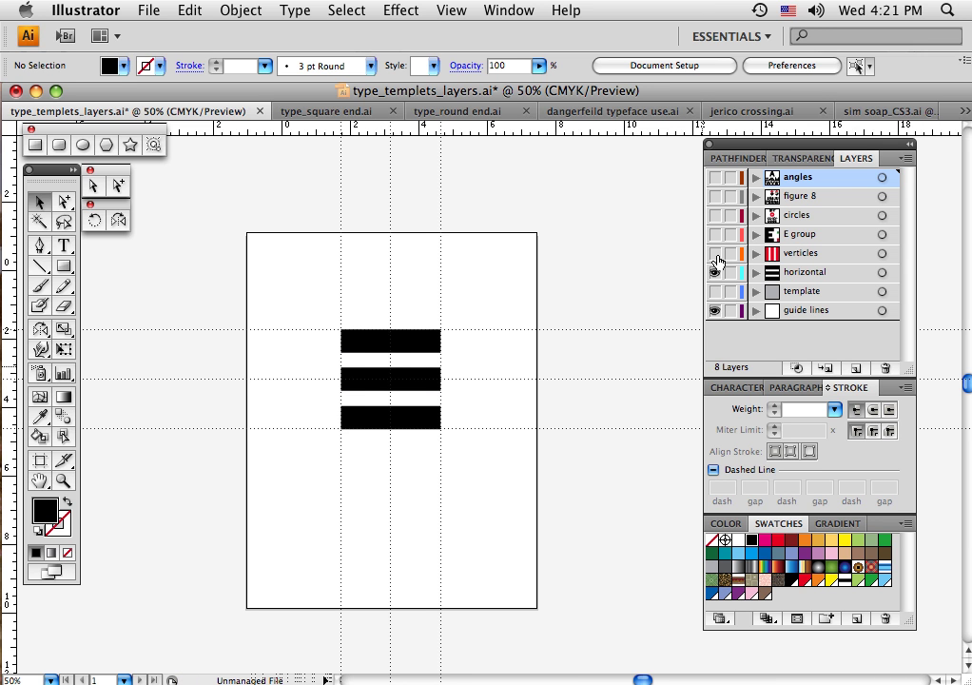
pyautogui.click(714, 253)
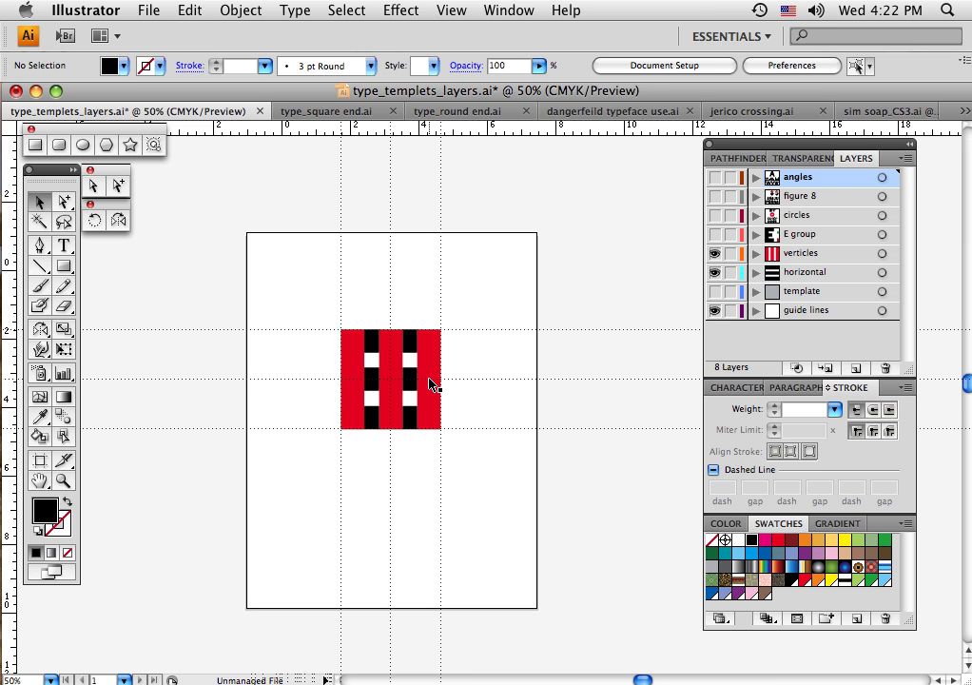
pyautogui.click(715, 254)
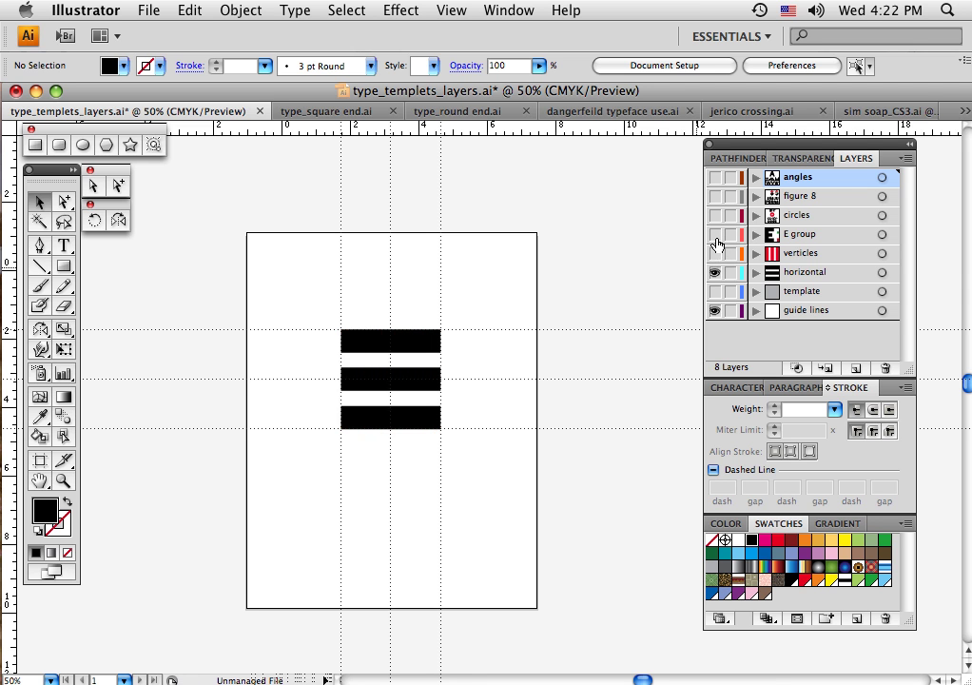
# - Hide the horizontal layer and examine the E group and circles layers one at a time
pyautogui.click(715, 234)
pyautogui.click(714, 273)
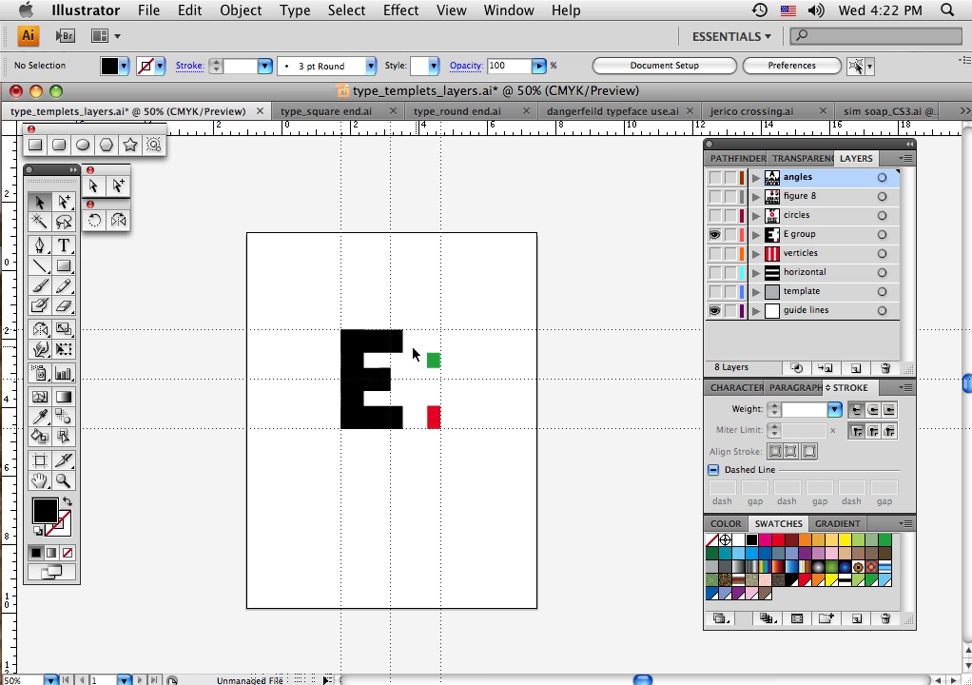
pyautogui.click(715, 234)
pyautogui.click(715, 217)
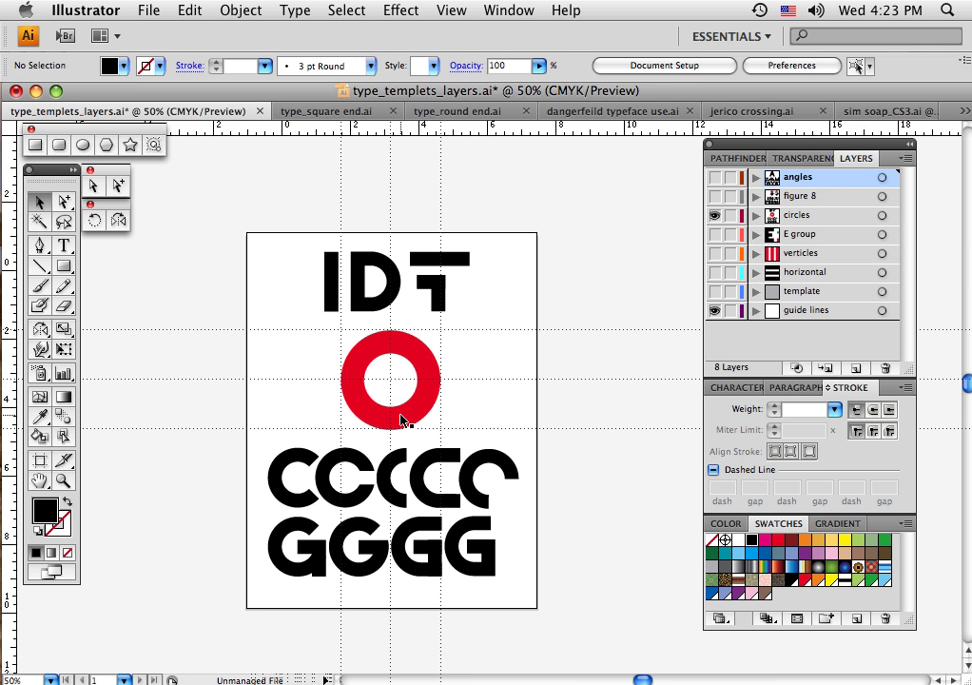
pyautogui.click(715, 218)
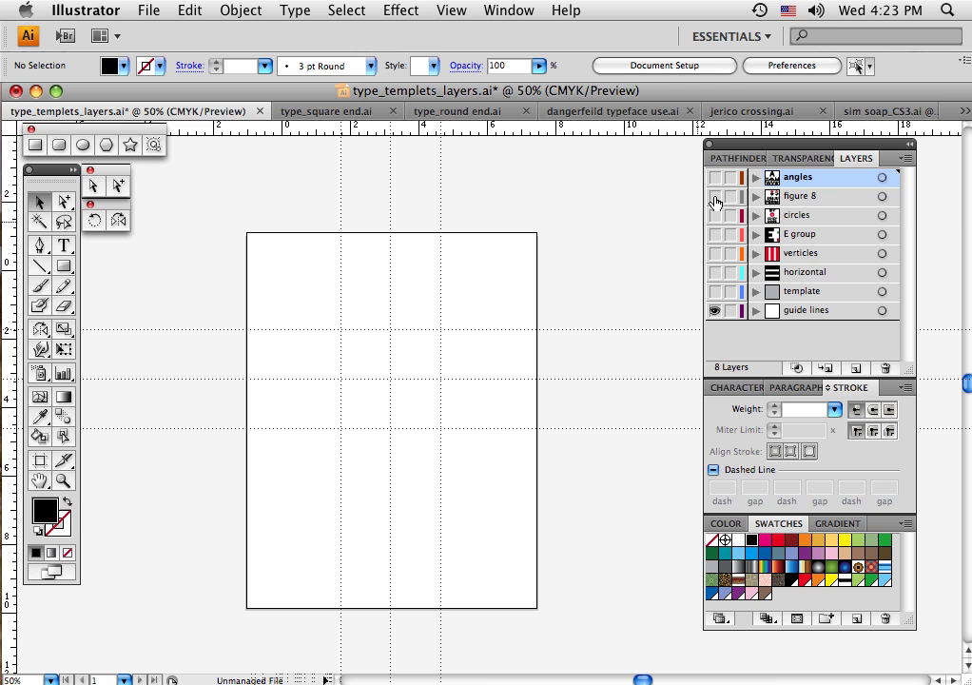
# - Show the figure 8 layer, inspect its letter shapes in outline and preview views, and look at the Pathfinder options
pyautogui.click(714, 197)
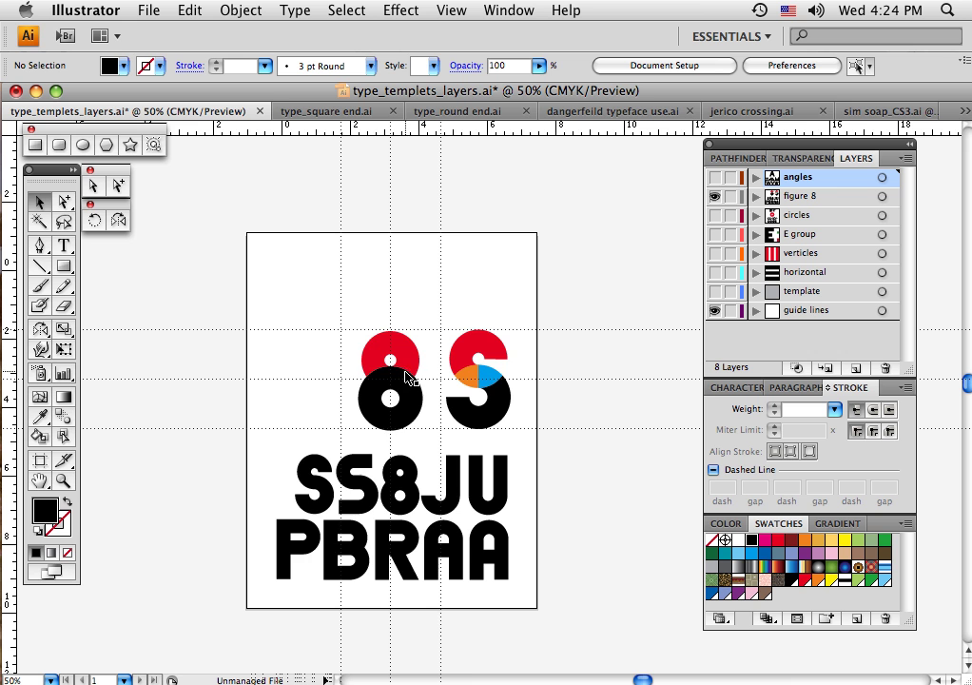
pyautogui.press('super+y')
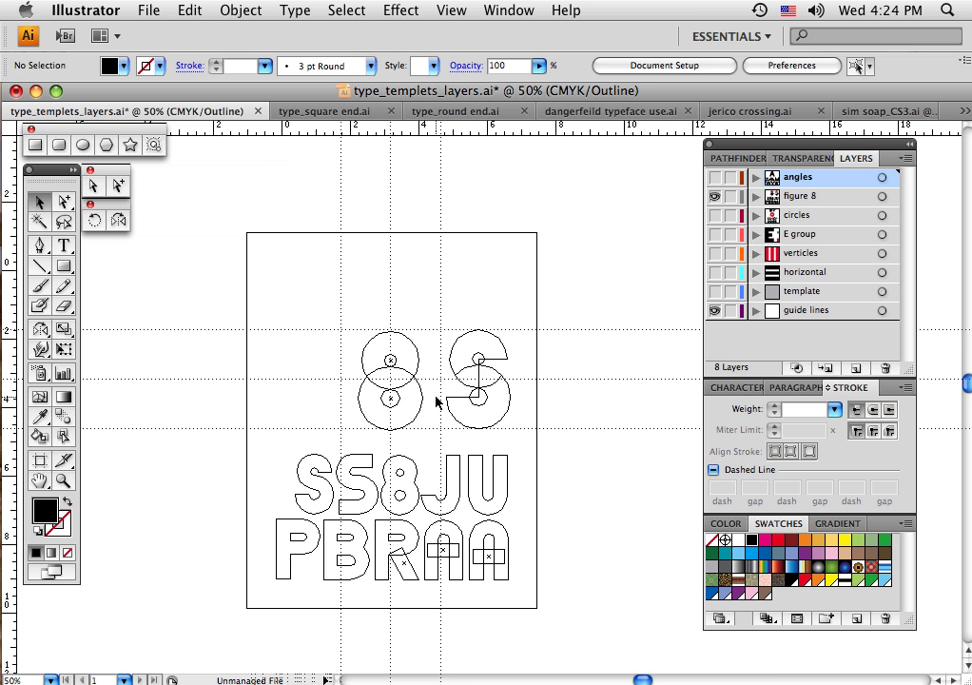
pyautogui.press('super+y')
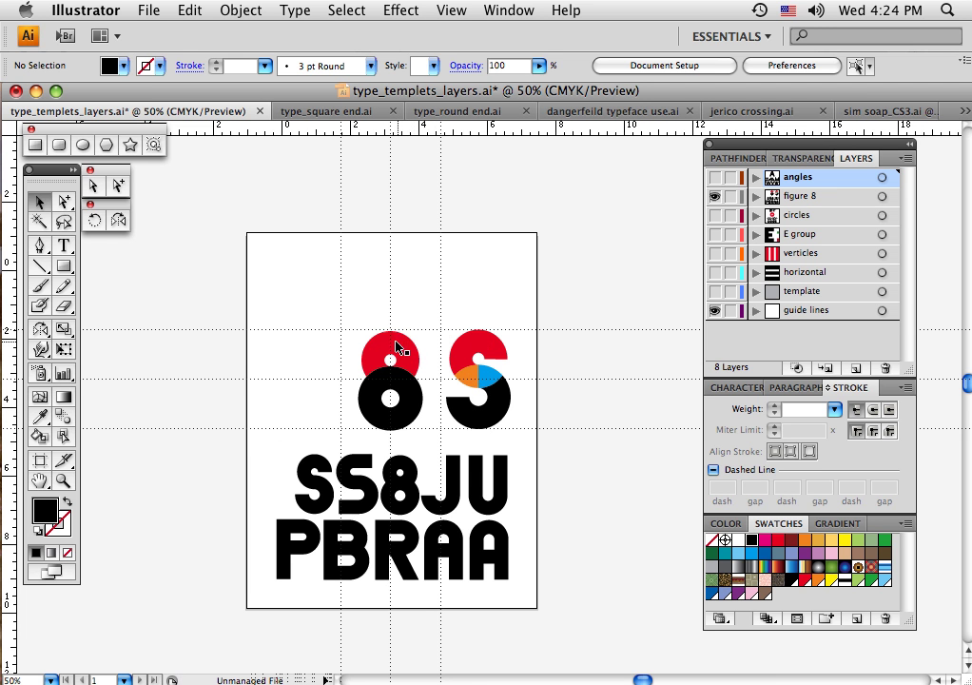
pyautogui.click(738, 158)
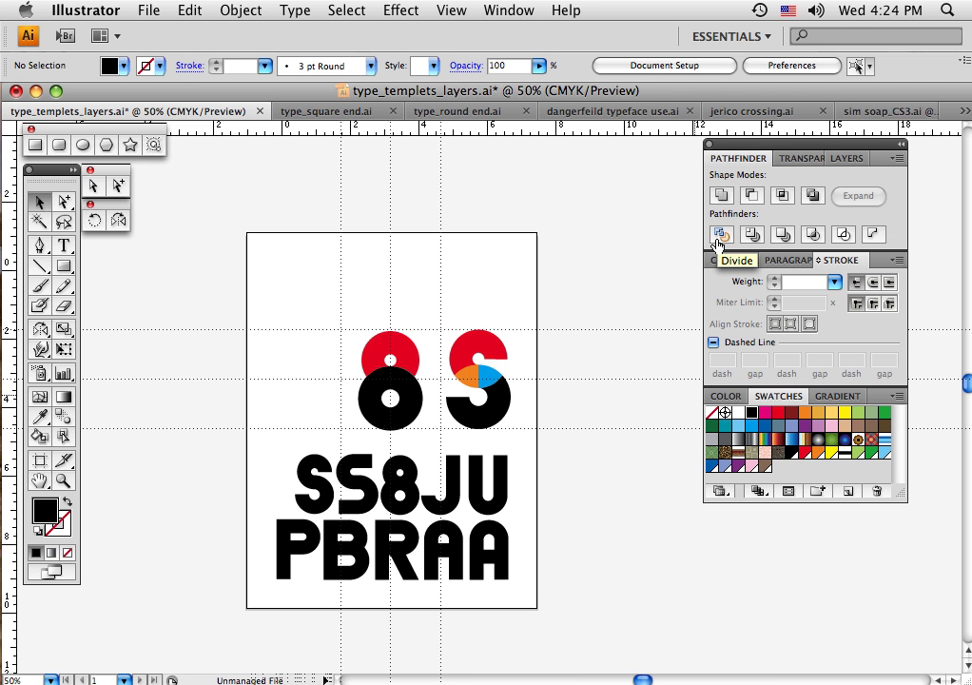
pyautogui.click(832, 159)
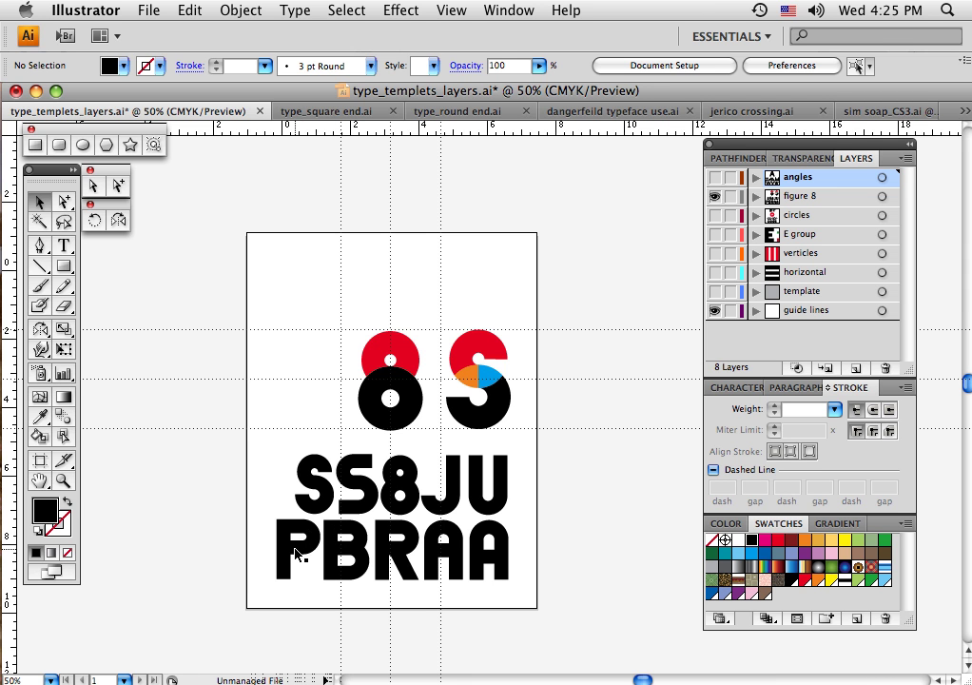
# - Replace the figure 8 layer with the angles layer, compare it against the horizontal and verticles layers, and hide the angles layer
pyautogui.click(716, 197)
pyautogui.click(715, 178)
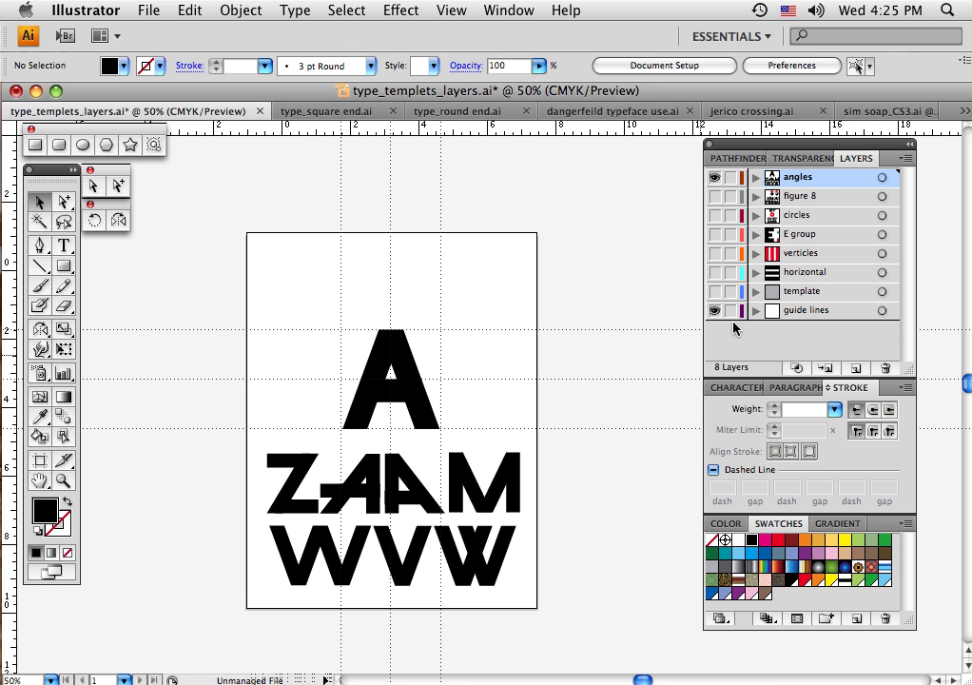
pyautogui.click(716, 273)
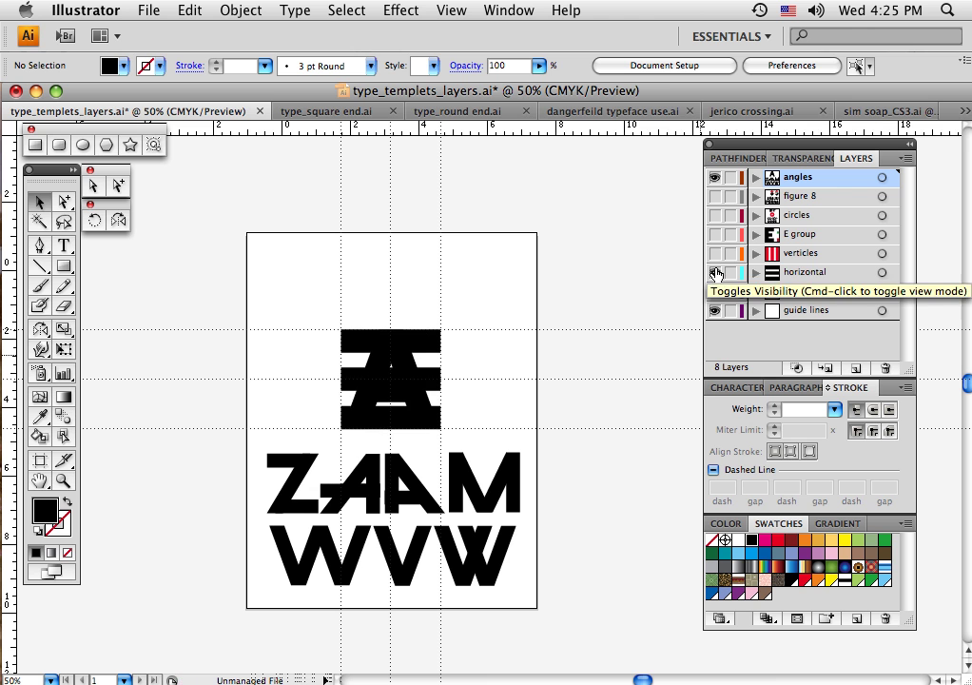
pyautogui.click(715, 254)
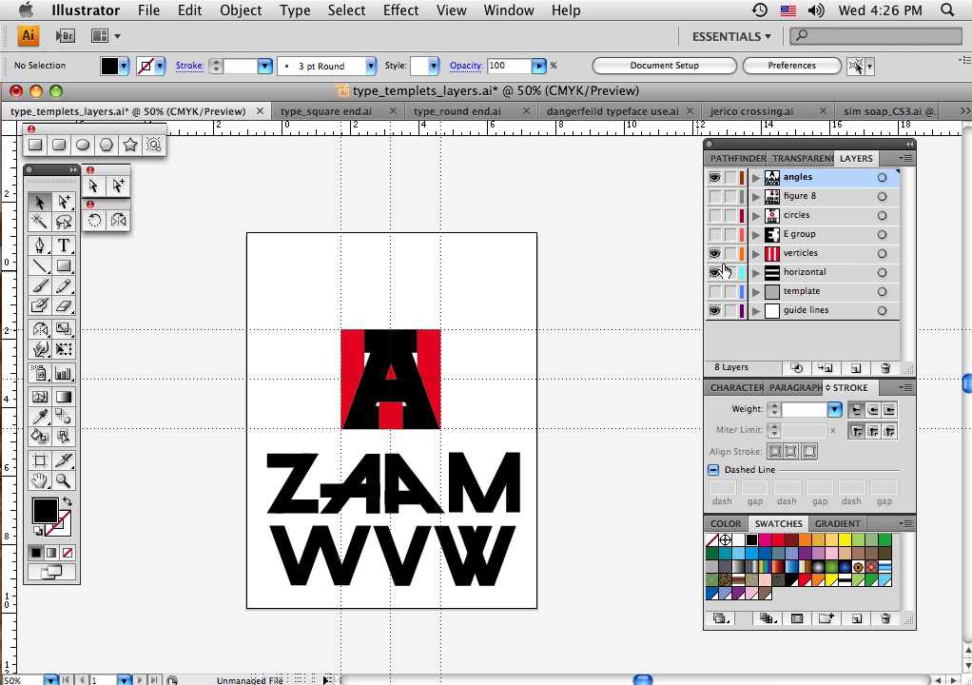
pyautogui.click(716, 179)
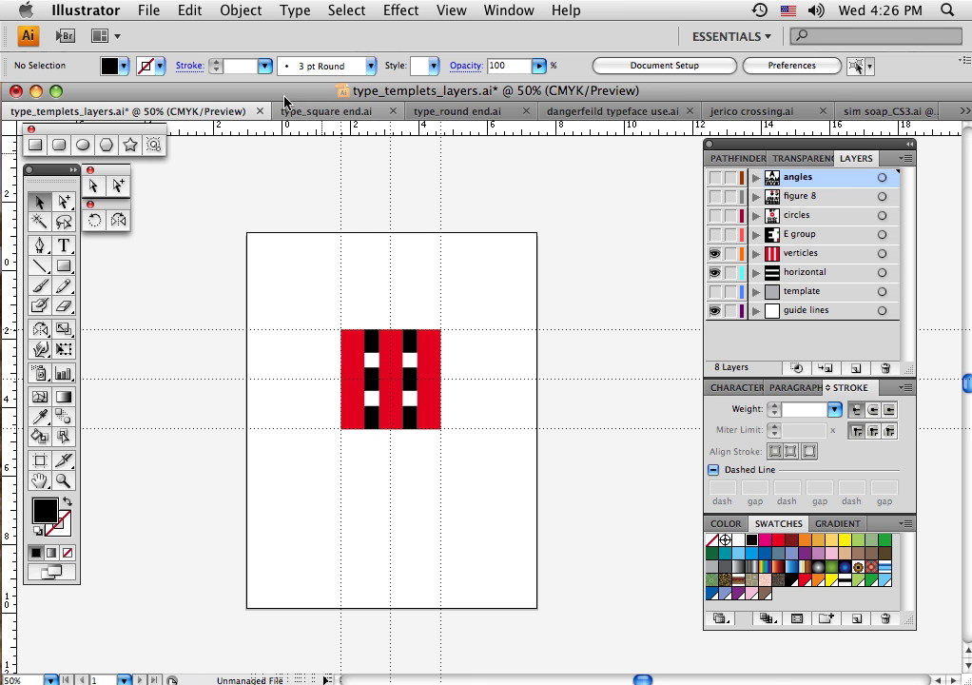
# - Review the alphabets in type_square end.ai and type_round end.ai, and switch to the dangerfeild typeface use.ai document
pyautogui.click(325, 114)
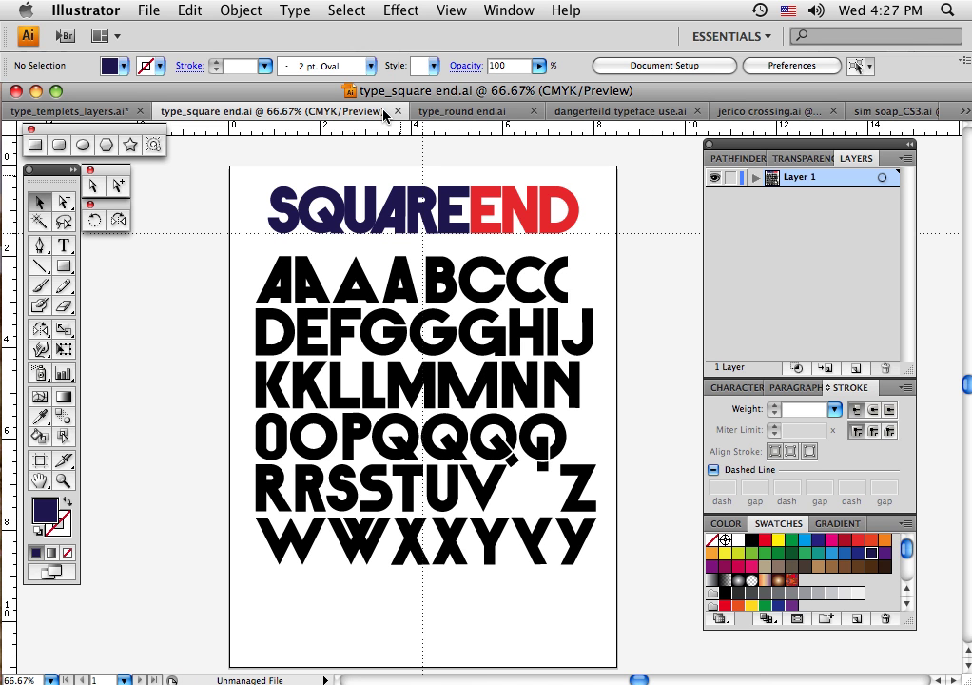
pyautogui.click(460, 111)
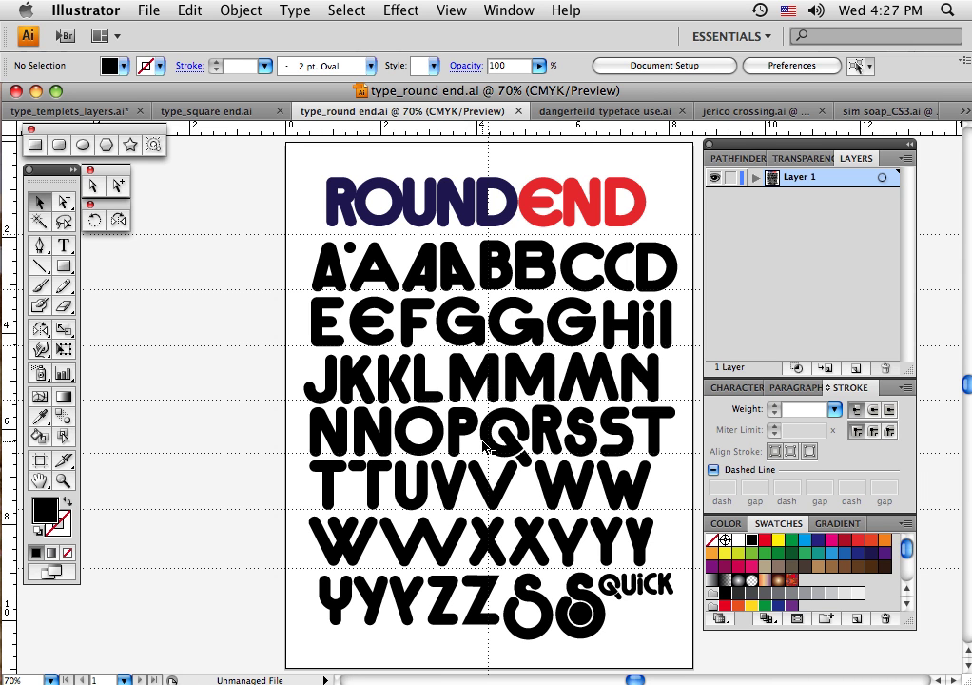
pyautogui.click(593, 112)
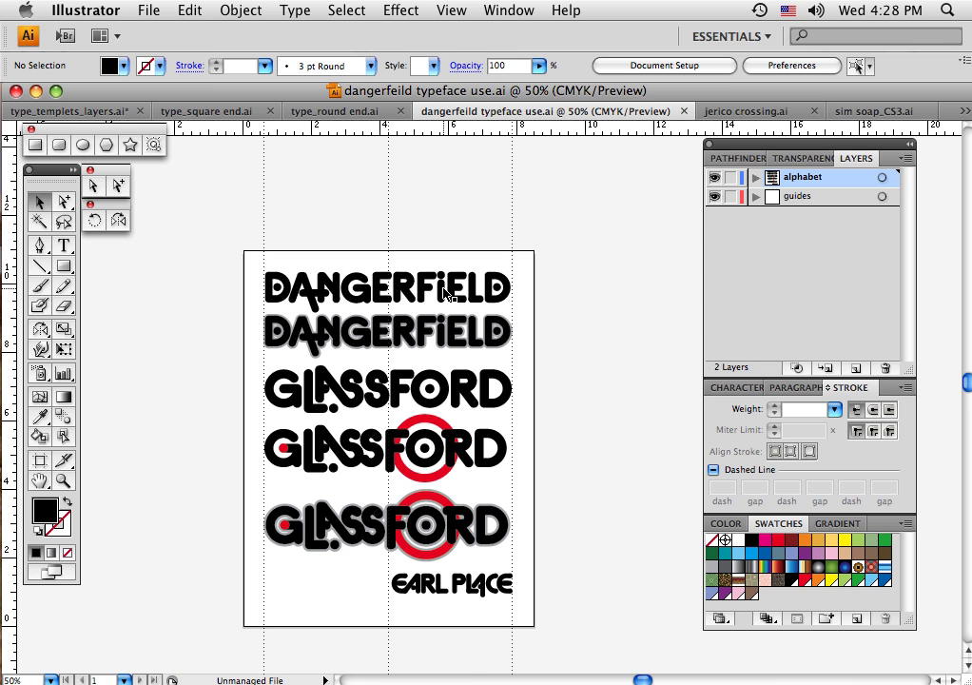
pyautogui.click(399, 351)
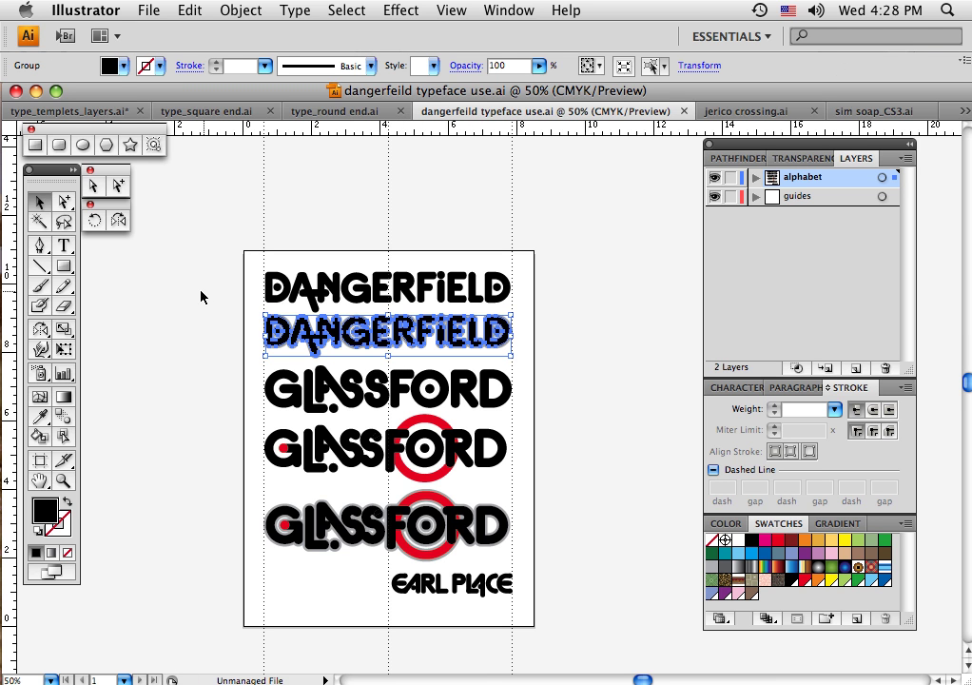
pyautogui.click(161, 286)
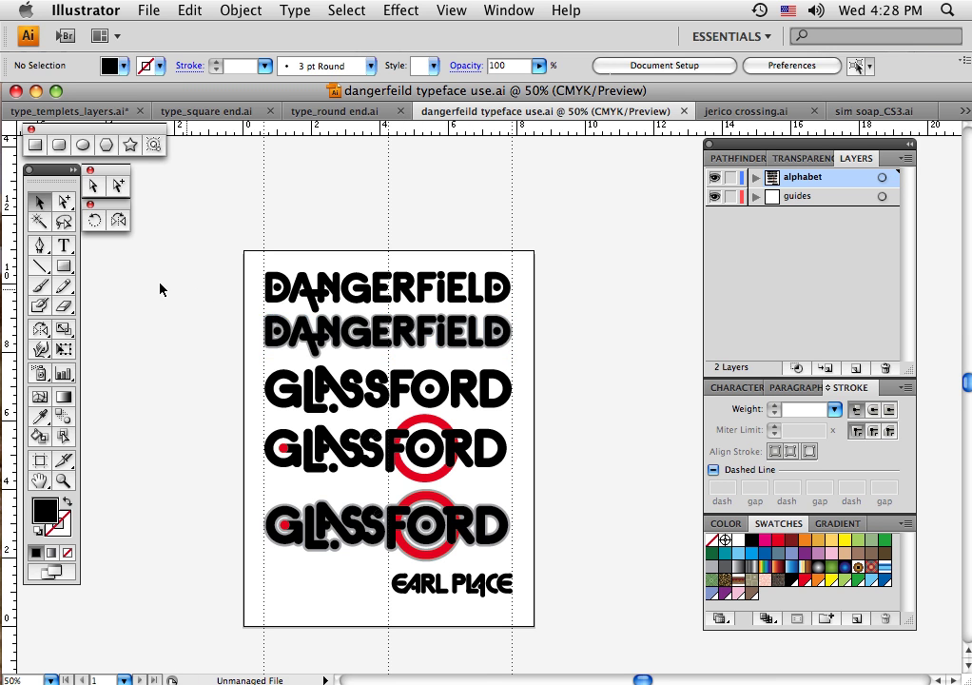
pyautogui.click(407, 291)
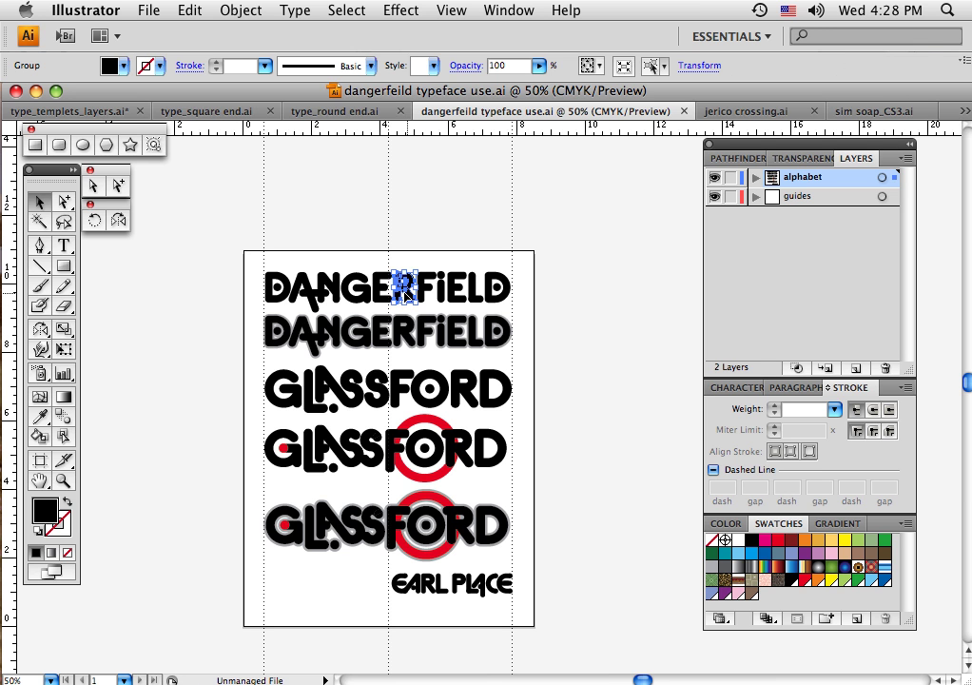
pyautogui.moveTo(478, 281); pyautogui.dragTo(569, 230)
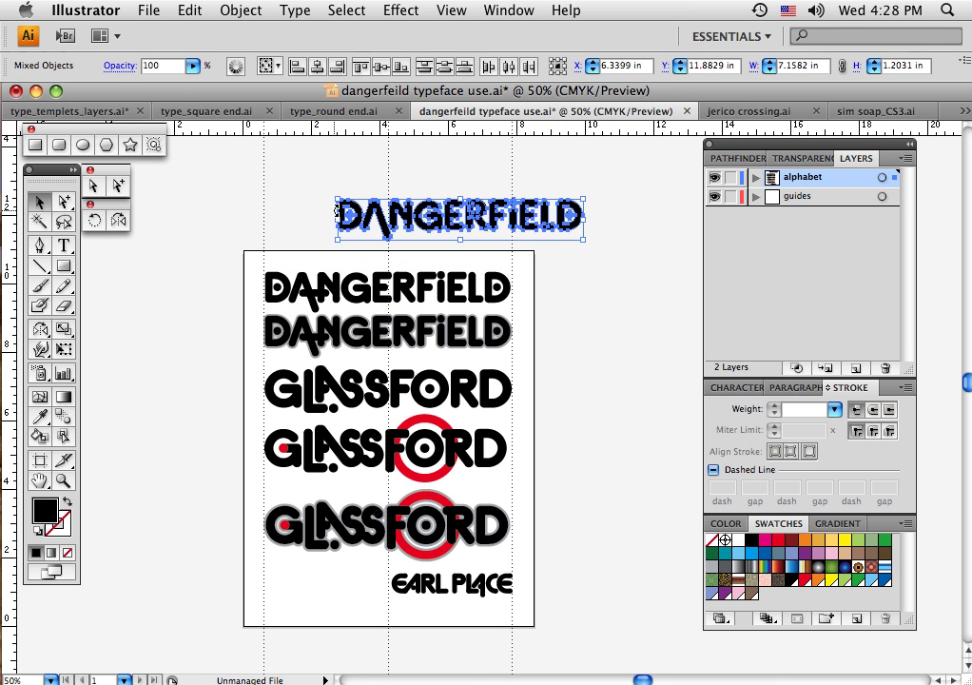
pyautogui.press('cmd+z')
# - Duplicate the complete plain black DANGERFiELD wordmark above the artboard and unite the copy's shapes
pyautogui.moveTo(231, 229); pyautogui.dragTo(517, 221)
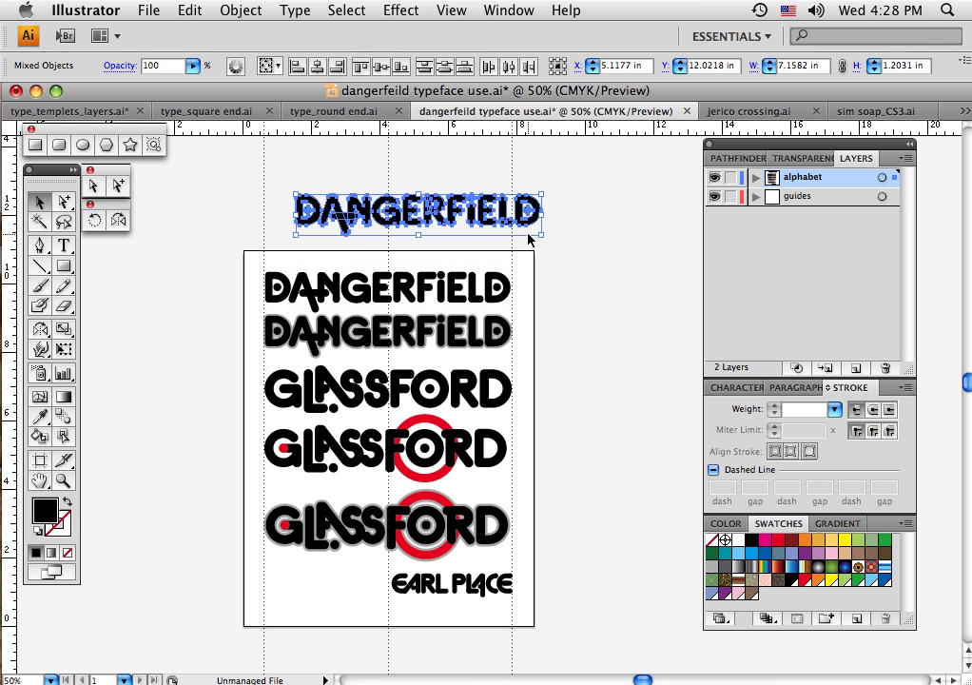
pyautogui.click(733, 158)
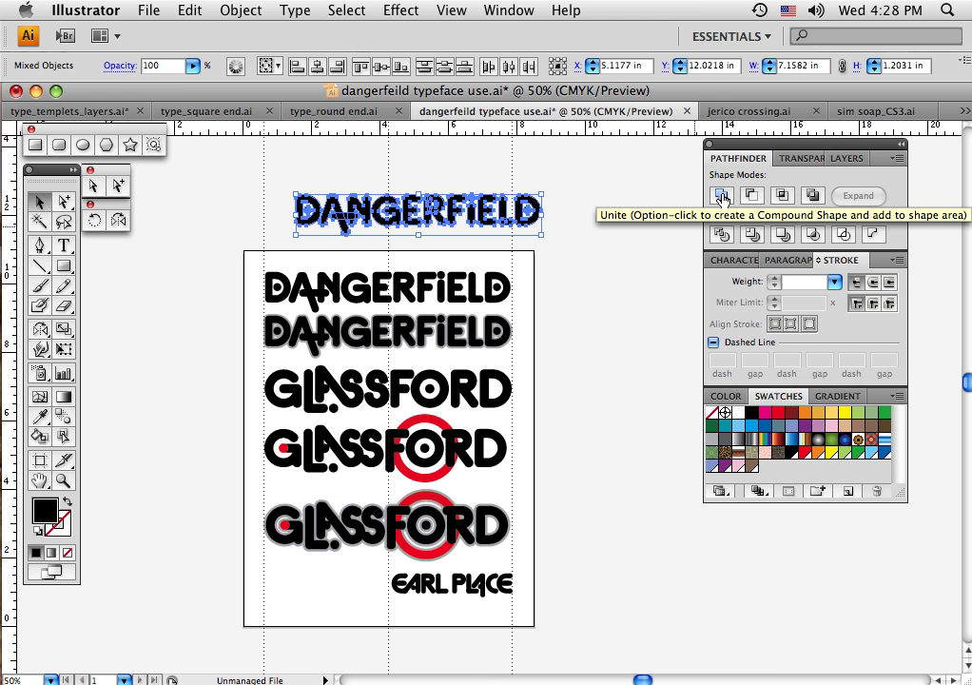
pyautogui.click(723, 197)
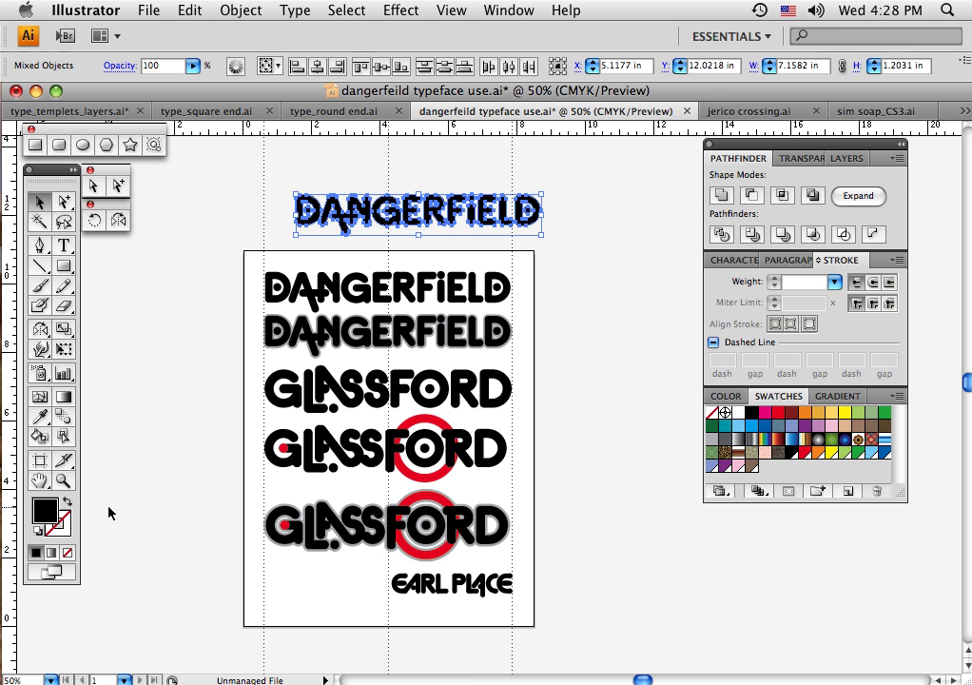
# - Apply a solid black stroke with round caps and round joins to the copied DANGERFiELD wordmark
pyautogui.click(67, 530)
pyautogui.click(36, 552)
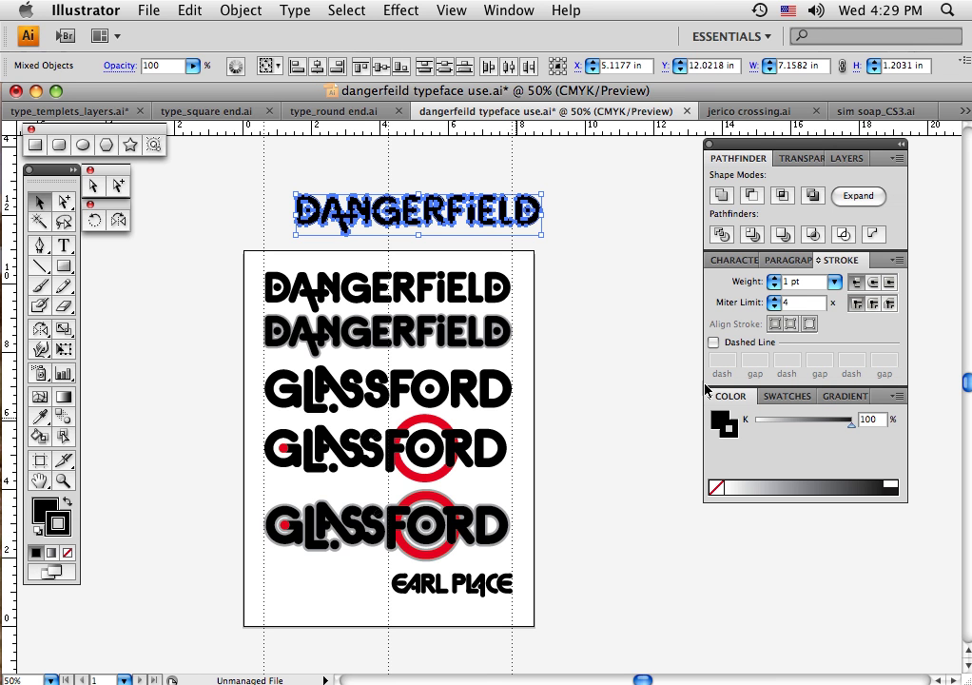
pyautogui.click(874, 285)
pyautogui.click(873, 305)
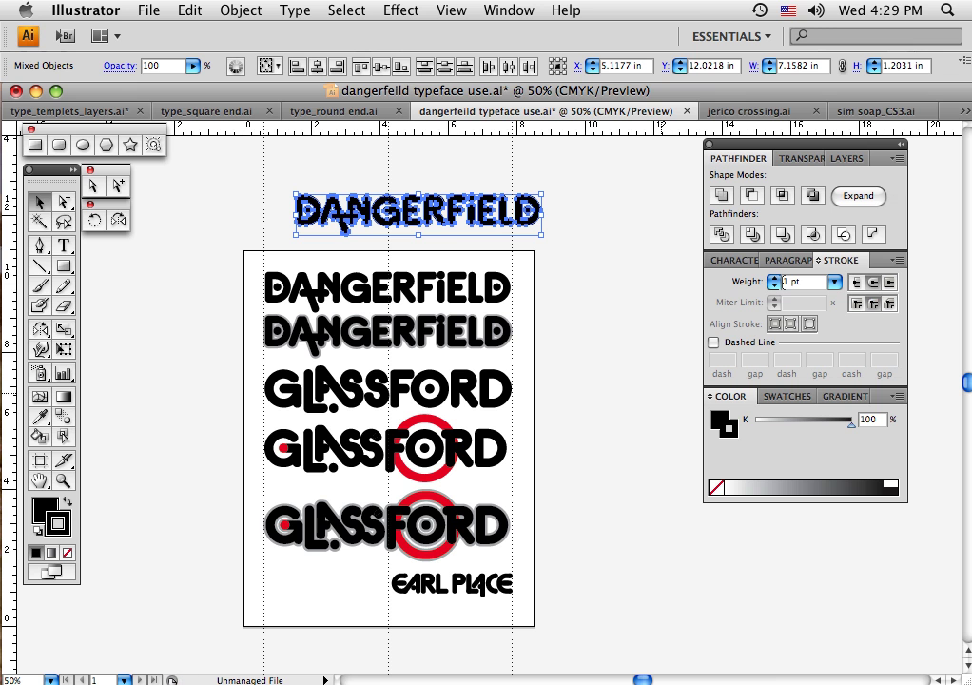
# - Set the copied wordmark's stroke weight to 9 pt
pyautogui.click(773, 279)
pyautogui.click(772, 279)
pyautogui.click(773, 279)
pyautogui.click(772, 279)
pyautogui.click(773, 279)
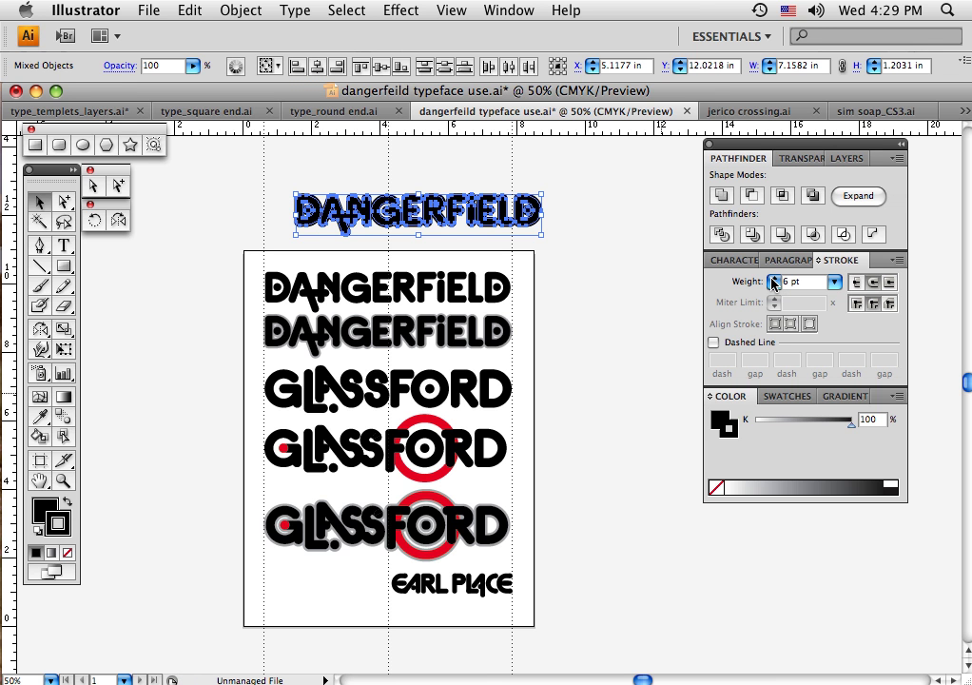
pyautogui.click(772, 279)
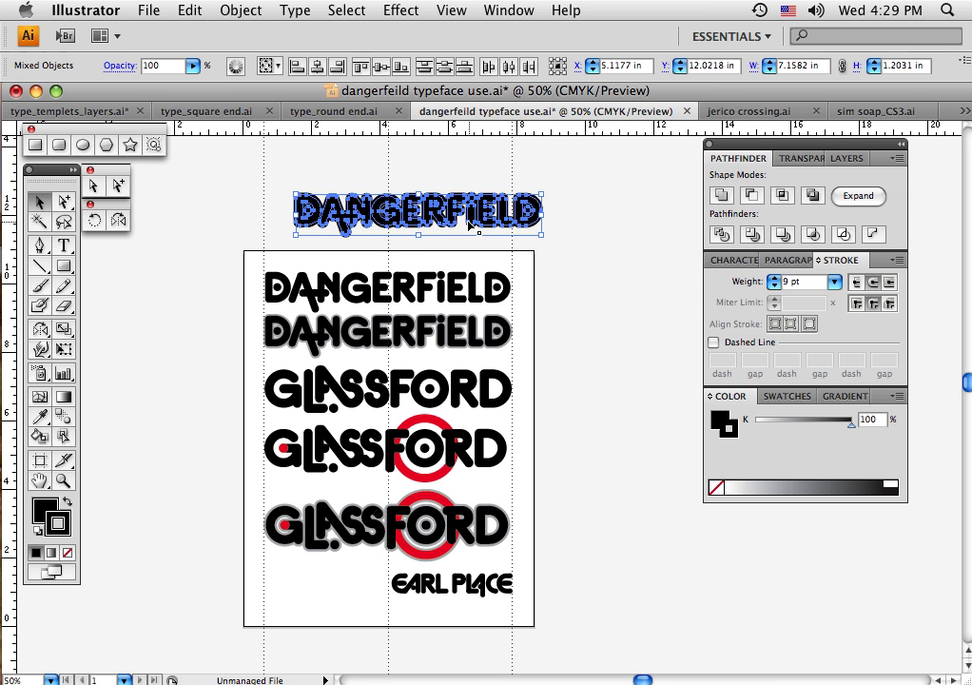
# - Convert the copied wordmark's stroke to filled shapes with Outline Stroke
pyautogui.click(241, 11)
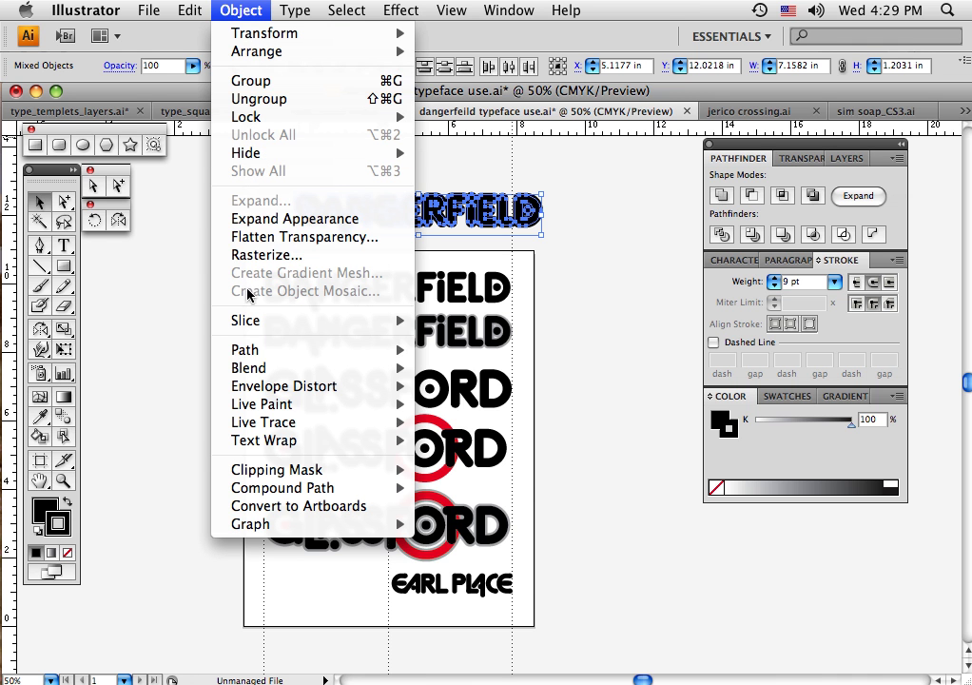
pyautogui.moveTo(245, 356)
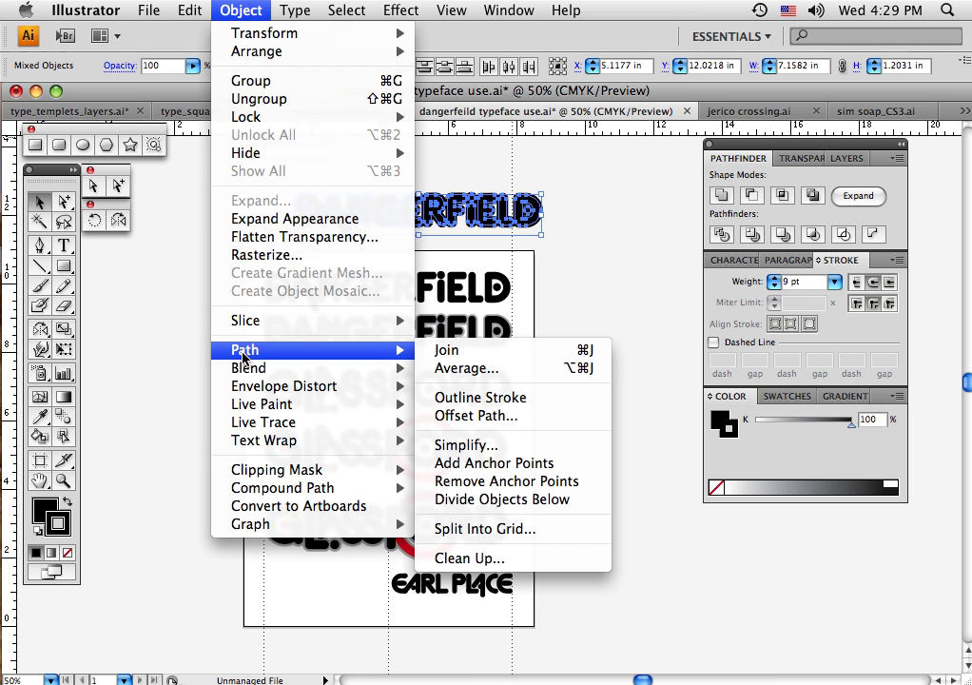
pyautogui.click(461, 399)
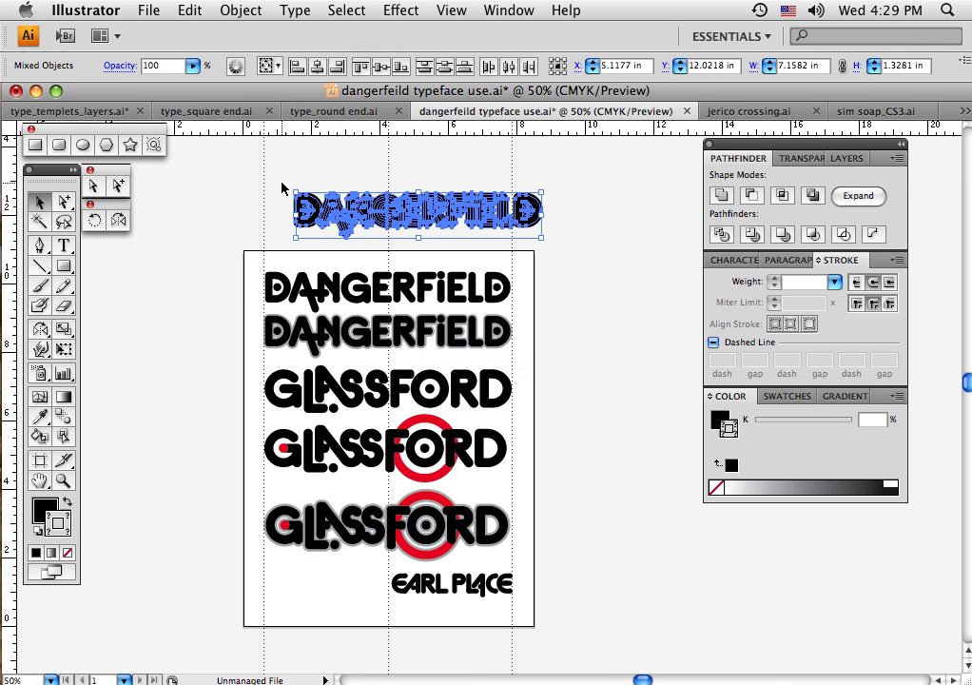
# - Unite the outlined DANGERFiELD copy into one backing shape and fill it with 40% black
pyautogui.moveTo(278, 183); pyautogui.dragTo(588, 250)
pyautogui.click(859, 195)
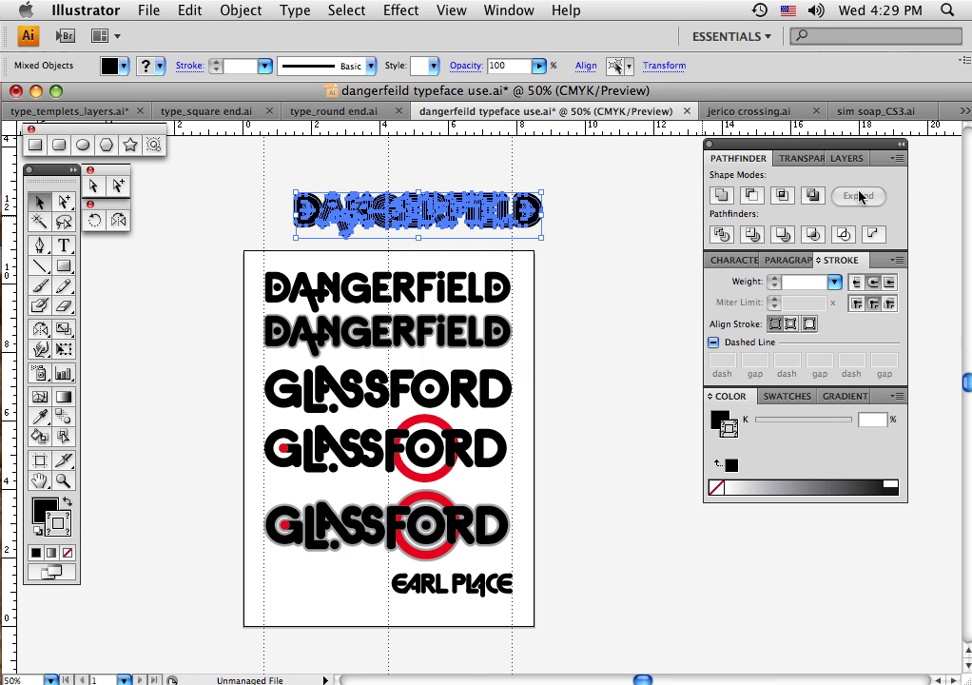
pyautogui.click(721, 195)
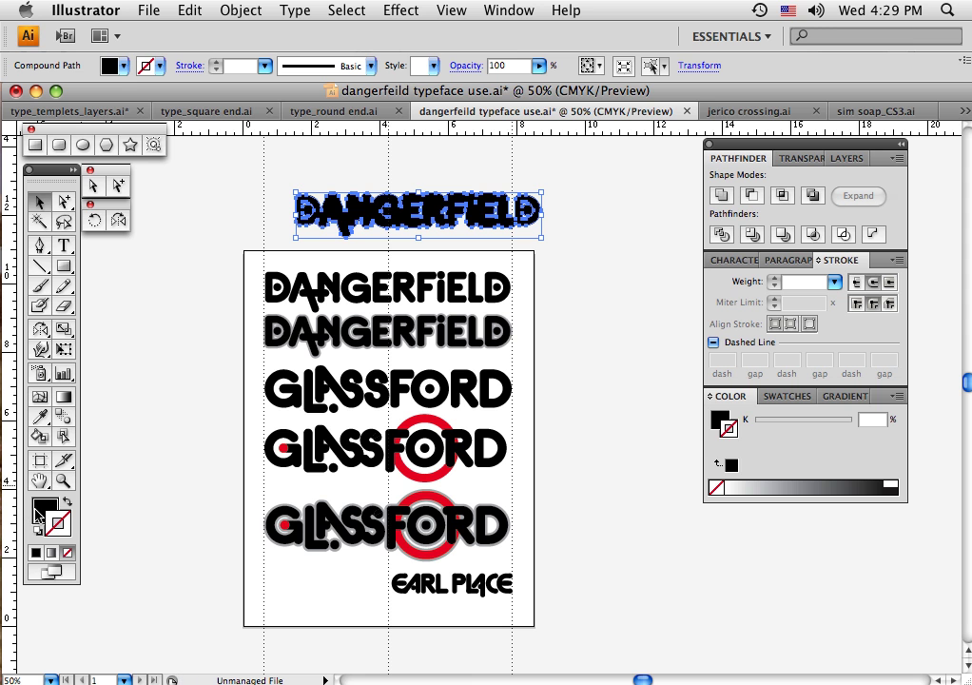
pyautogui.click(40, 512)
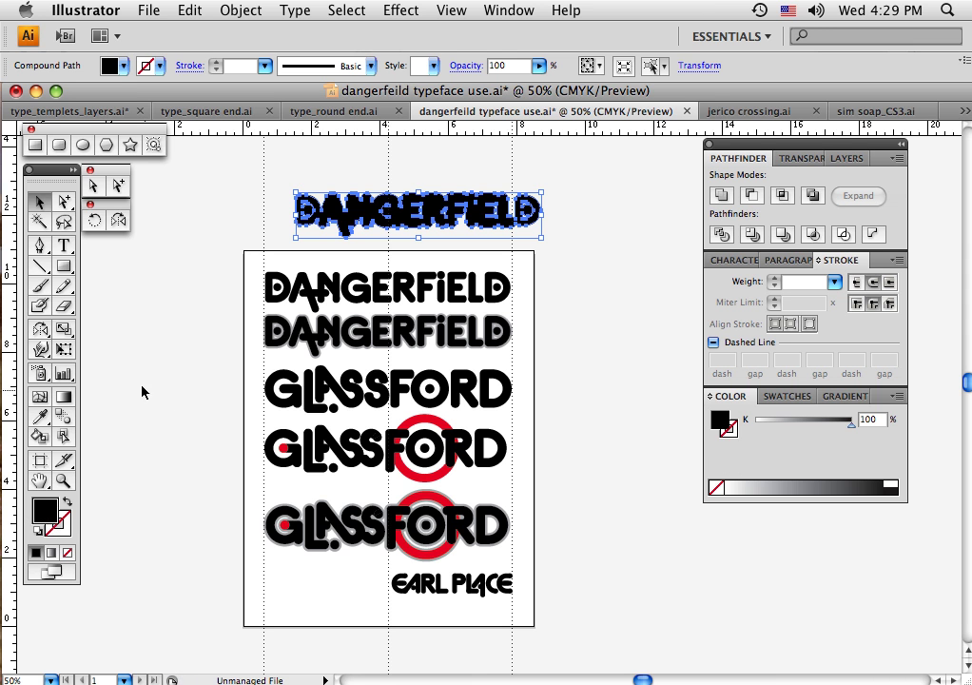
pyautogui.moveTo(849, 427); pyautogui.dragTo(793, 428)
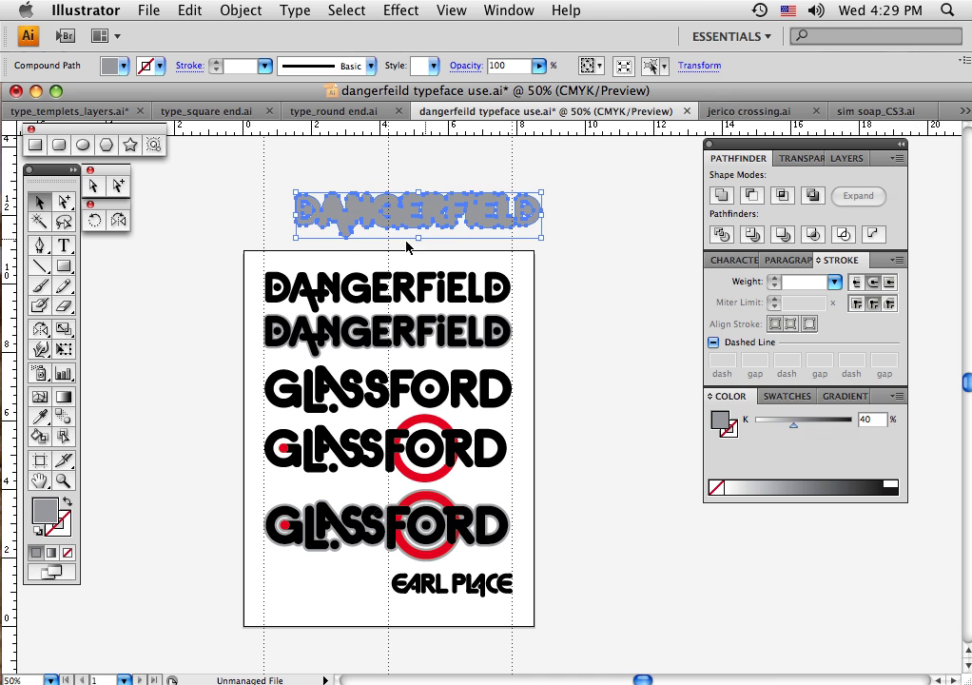
# - Duplicate the plain black DANGERFiELD wordmark from the artboard to just above the grey backing shape
pyautogui.click(257, 143)
pyautogui.moveTo(257, 279); pyautogui.dragTo(519, 300)
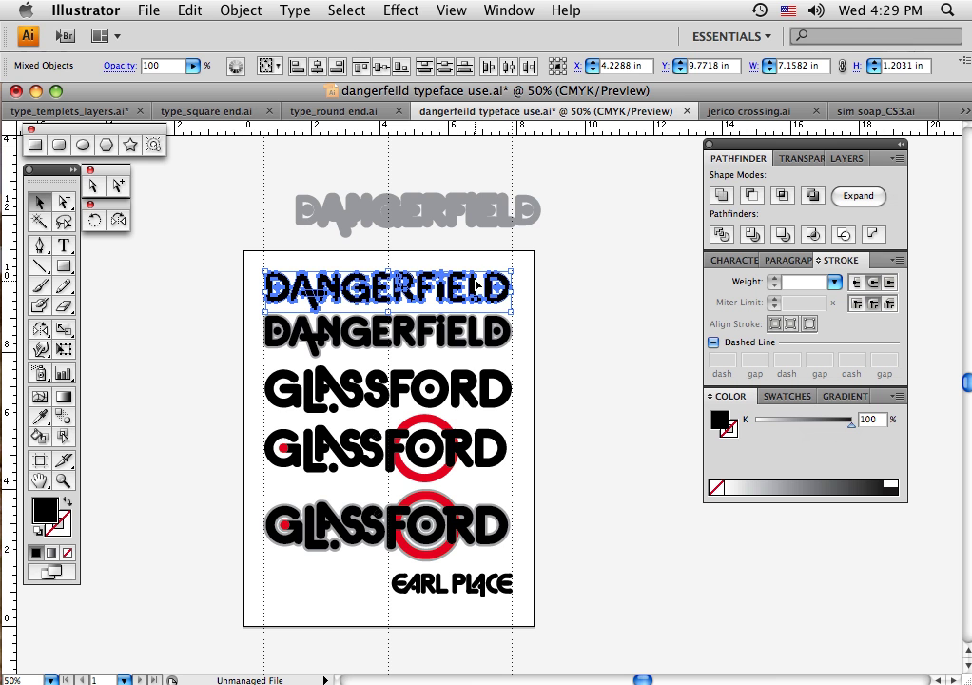
pyautogui.moveTo(472, 286); pyautogui.dragTo(497, 169)
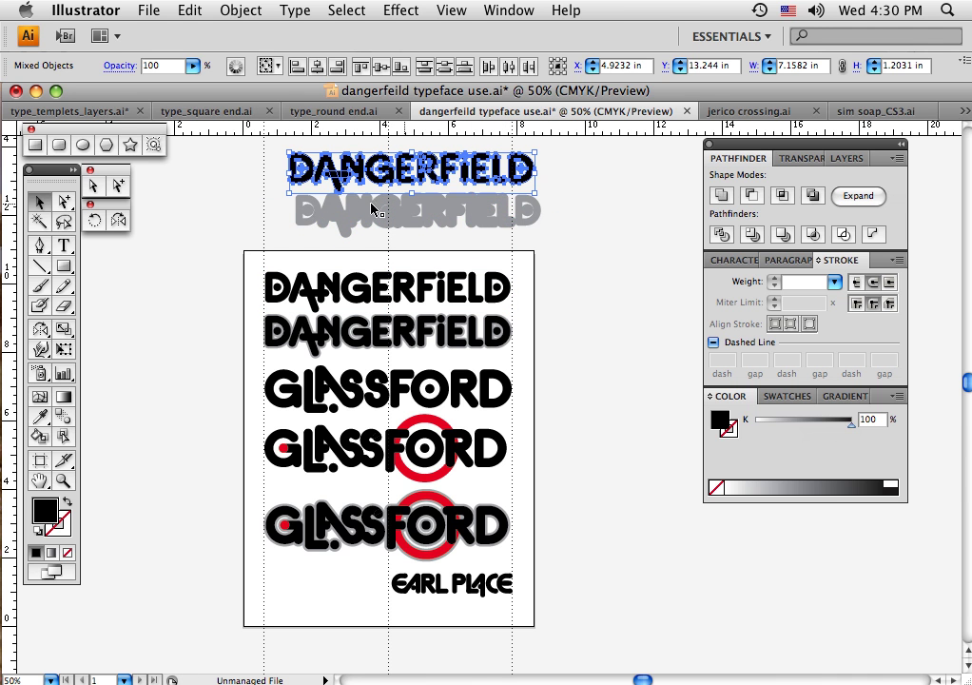
# - Delete the black wordmark copy, its grey backing shape and the leftover dot above the artboard
pyautogui.moveTo(271, 169); pyautogui.dragTo(556, 238)
pyautogui.press('Delete')
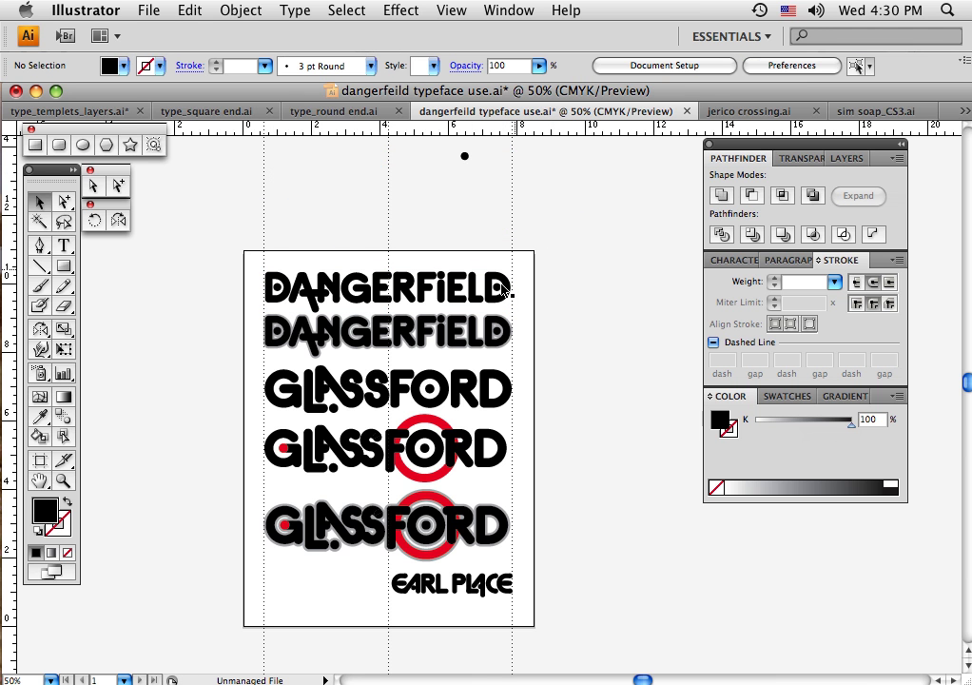
pyautogui.click(464, 158)
pyautogui.press('Delete')
# - Examine the lower JERiCO CROSSiNG wordmark's grey outline in jerico crossing.ai and the layered artwork in sim soap_CS3.ai
pyautogui.click(723, 114)
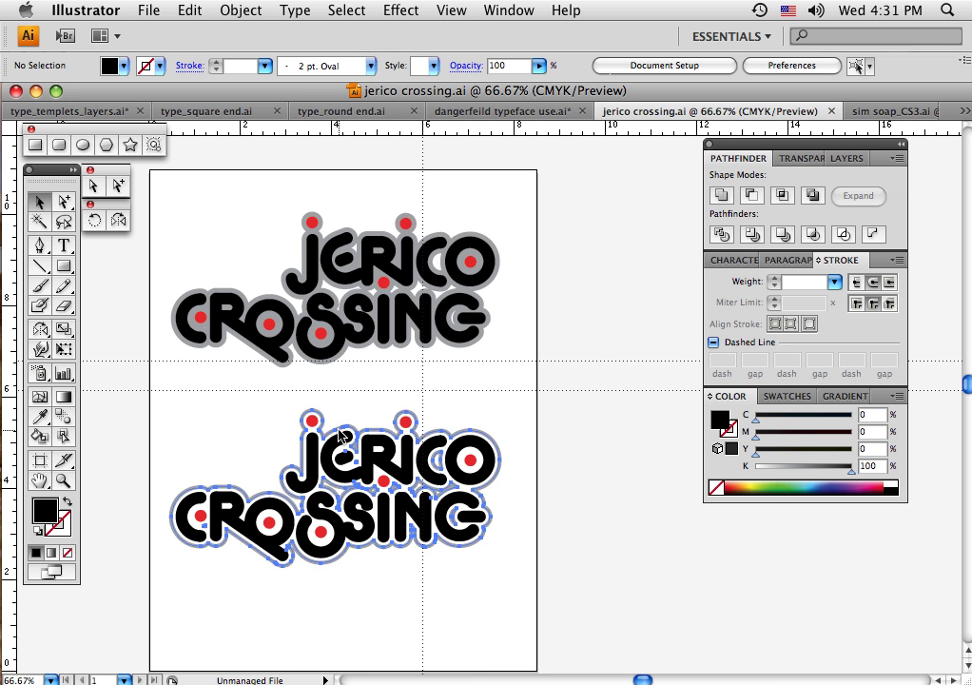
pyautogui.click(276, 461)
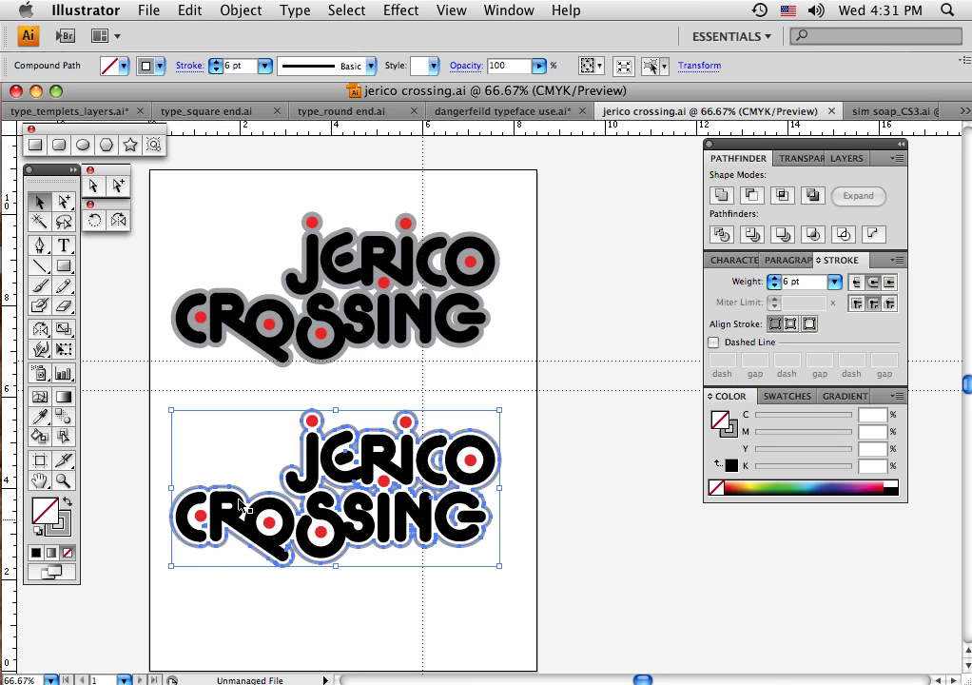
pyautogui.click(447, 407)
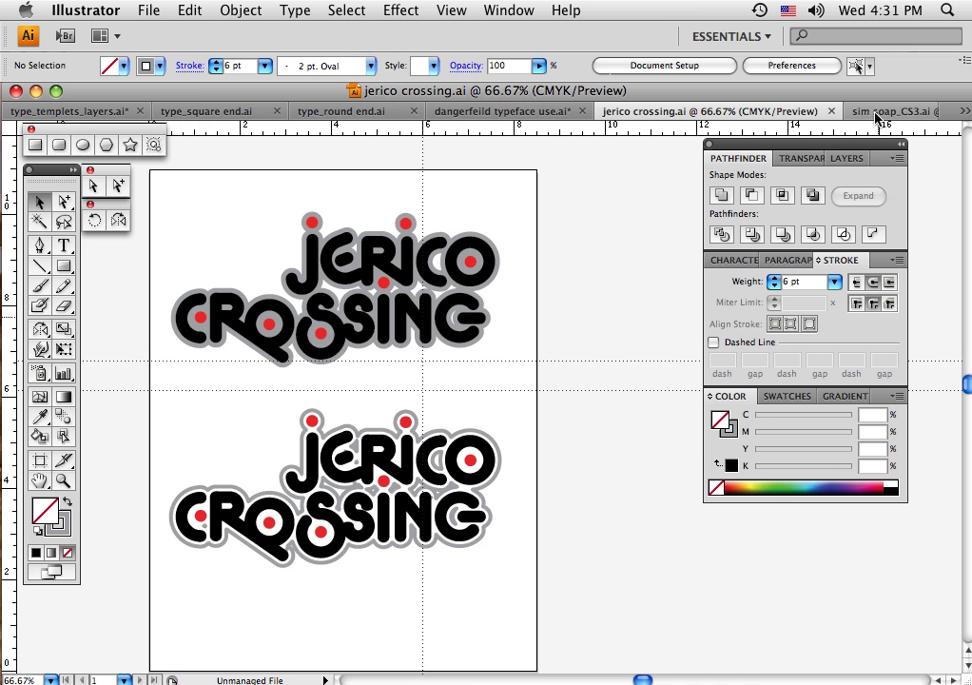
pyautogui.press('super+grave')
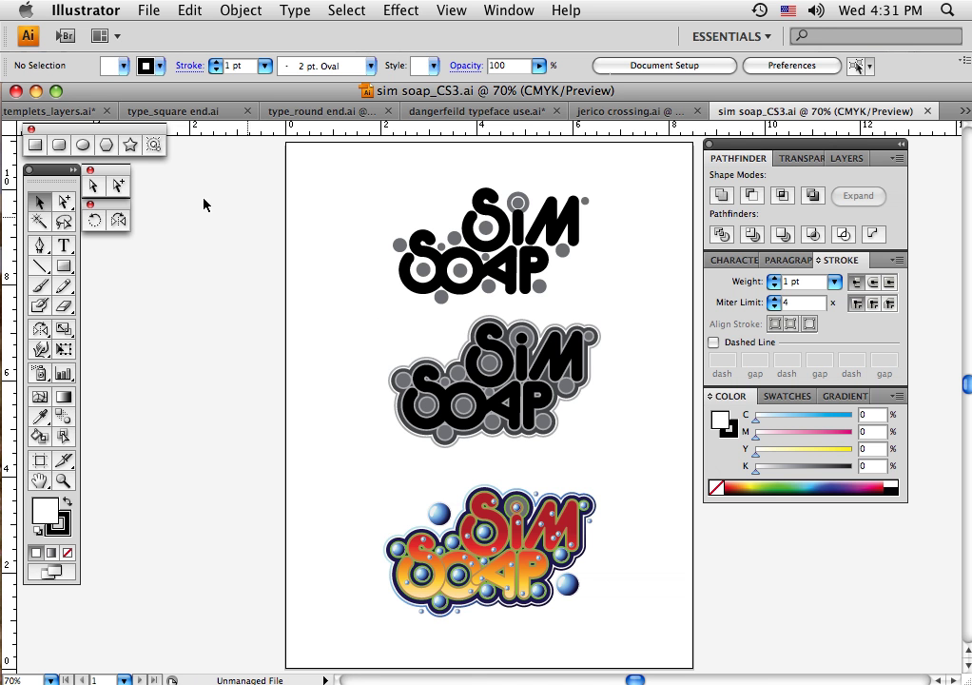
# - In type_round end.ai, duplicate the letters E, N and D outside the artboard to spell END
pyautogui.click(283, 112)
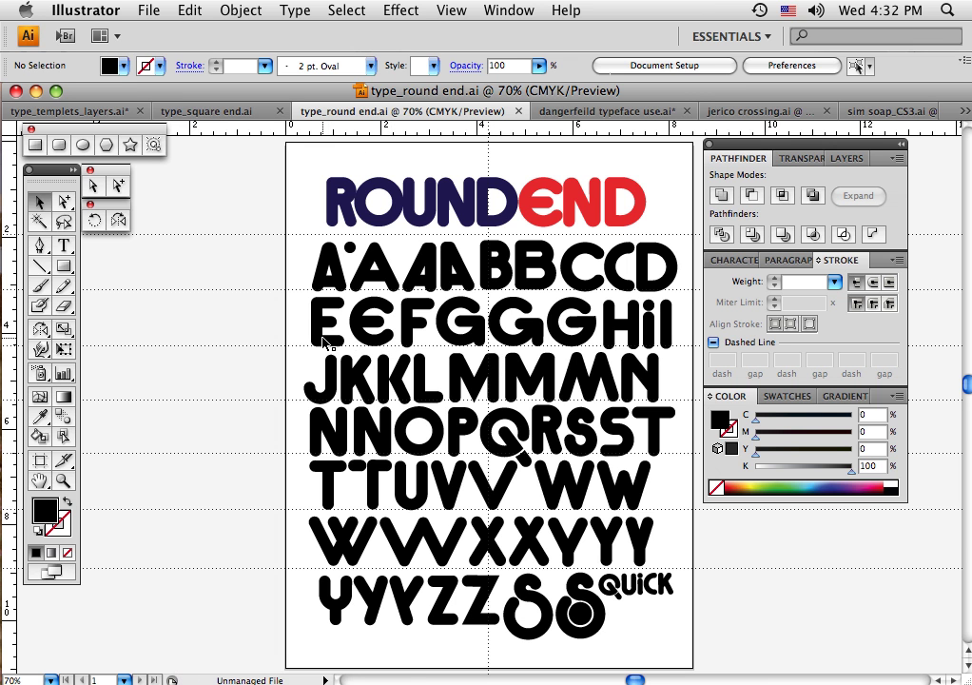
pyautogui.moveTo(320, 336); pyautogui.dragTo(118, 331)
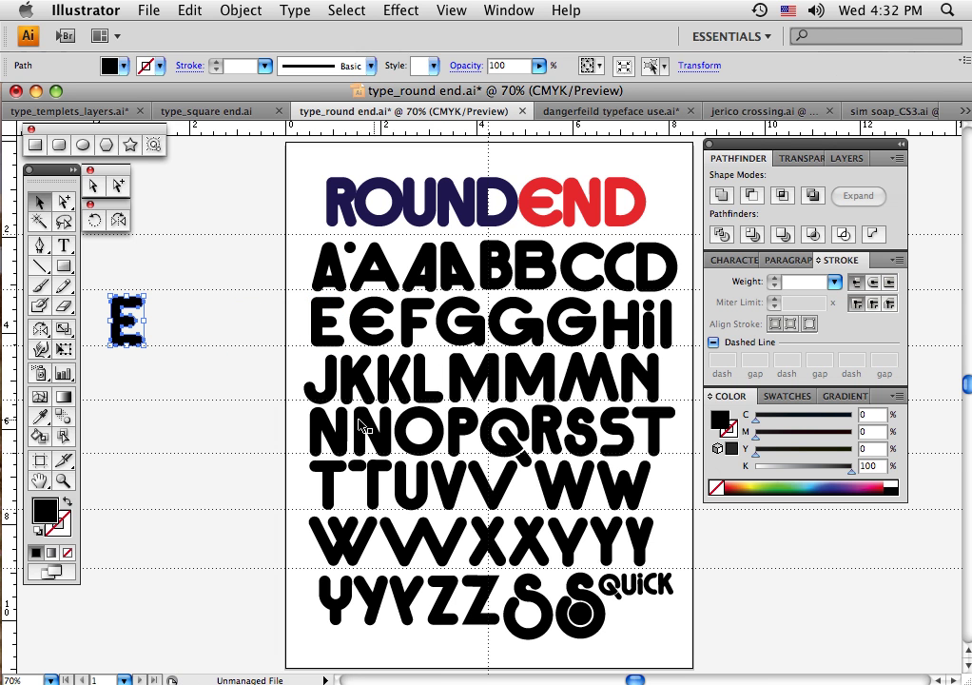
pyautogui.moveTo(324, 428); pyautogui.dragTo(164, 321)
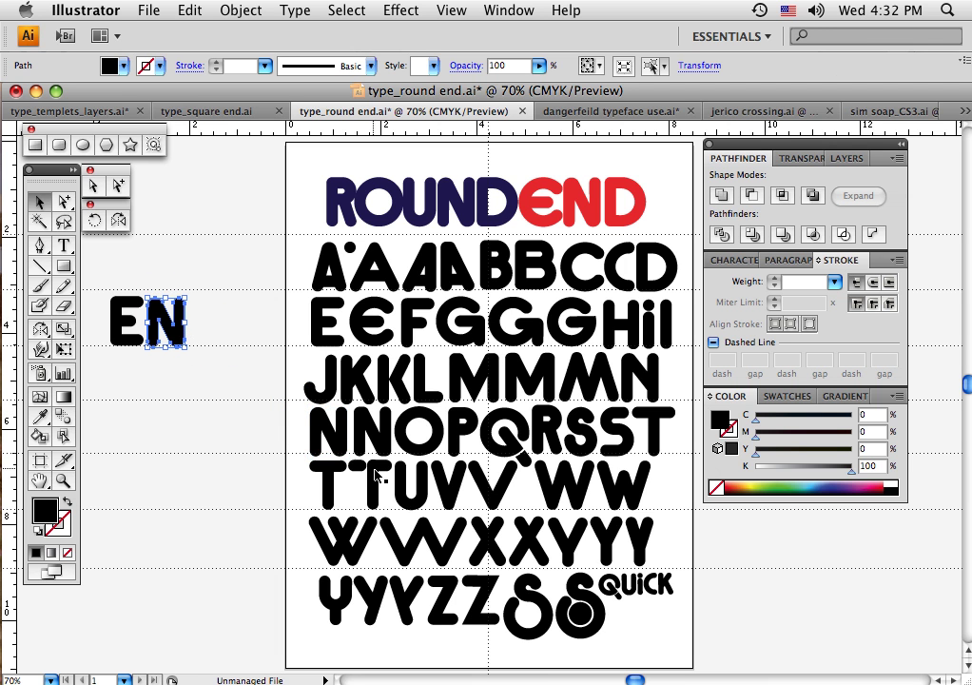
pyautogui.click(657, 287)
pyautogui.moveTo(656, 287); pyautogui.dragTo(211, 347)
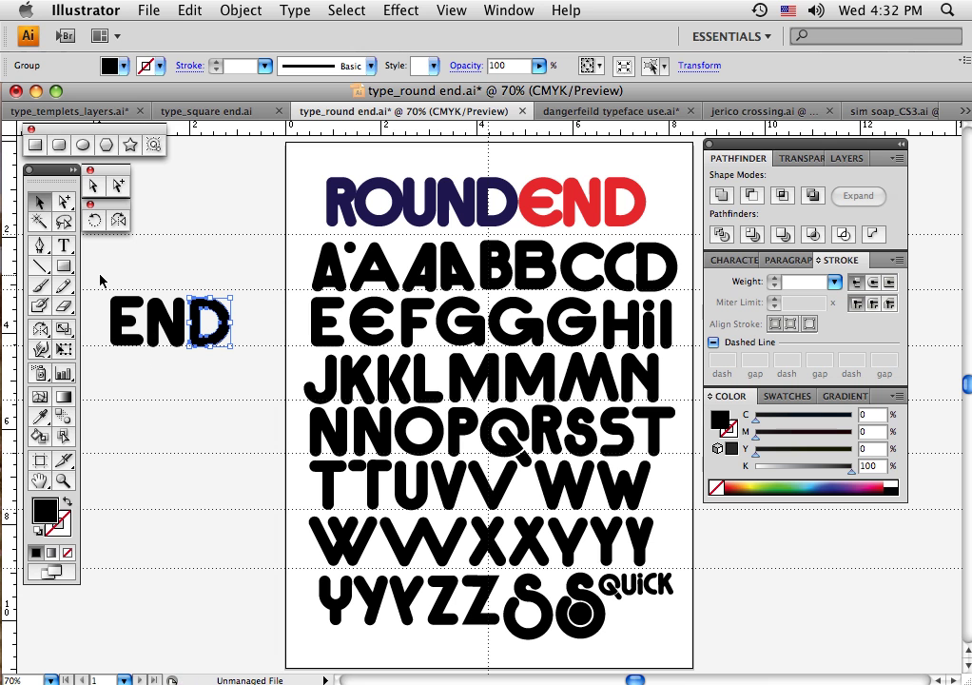
# - Copy the assembled END letters and paste them into a new document
pyautogui.moveTo(96, 281); pyautogui.dragTo(246, 378)
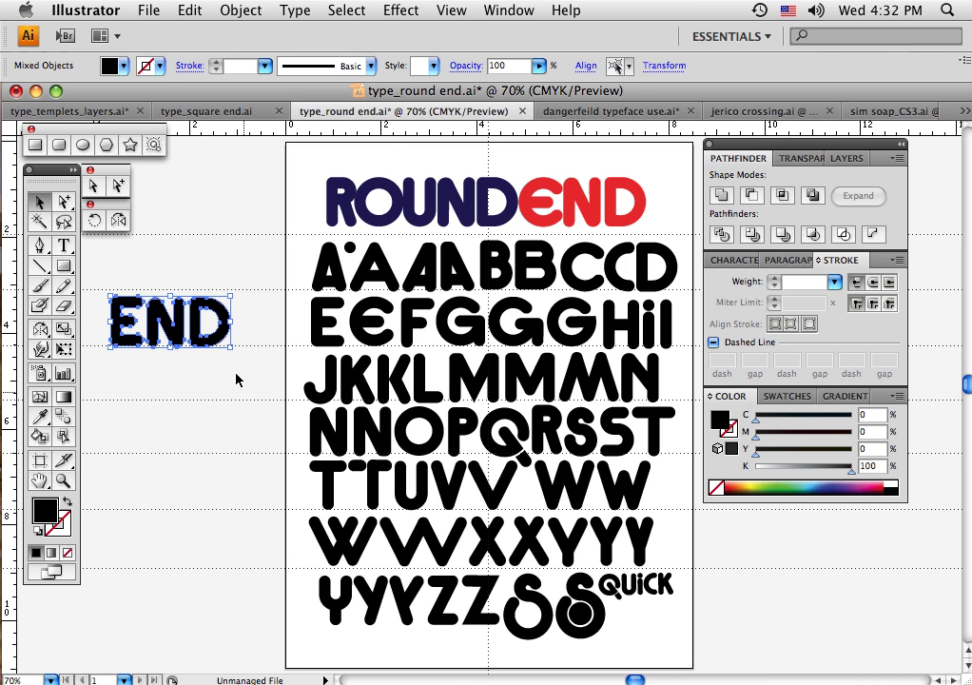
pyautogui.click(148, 11)
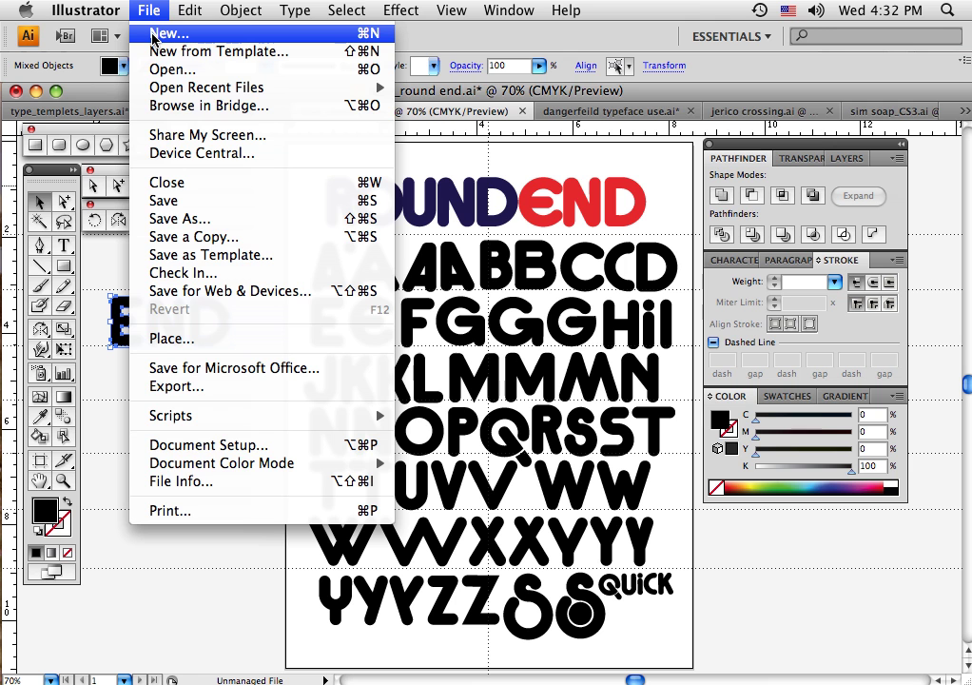
pyautogui.click(160, 33)
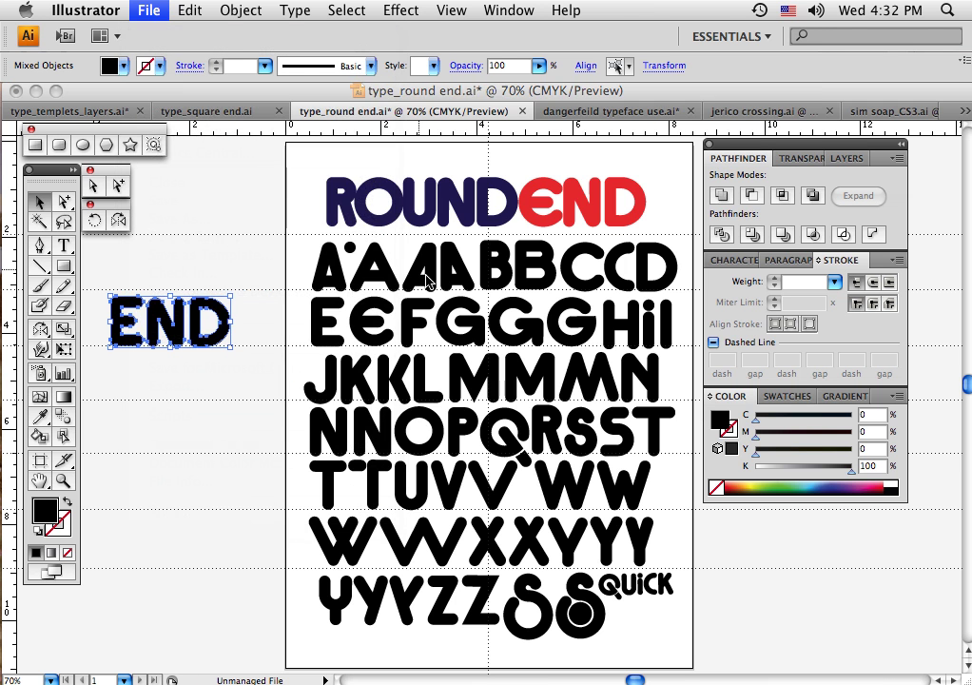
pyautogui.click(715, 135)
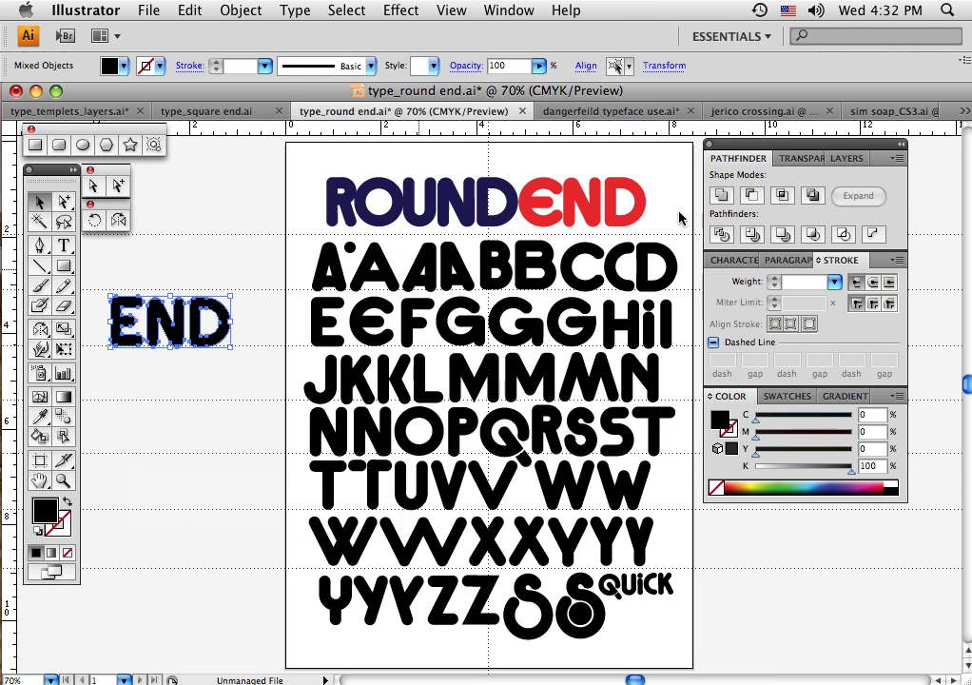
pyautogui.press('d')
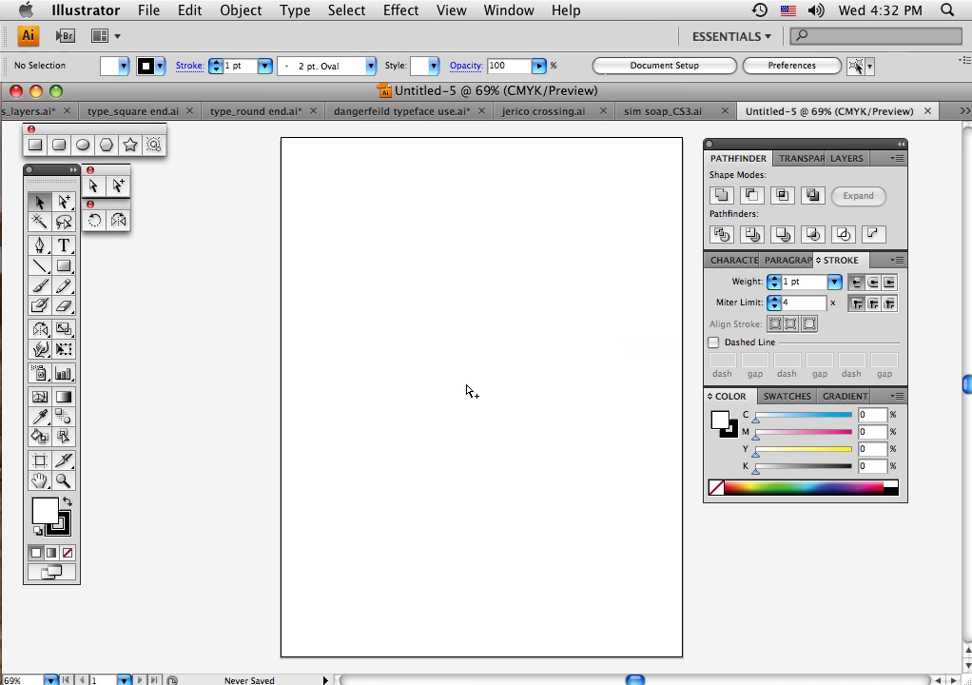
pyautogui.press('super+v')
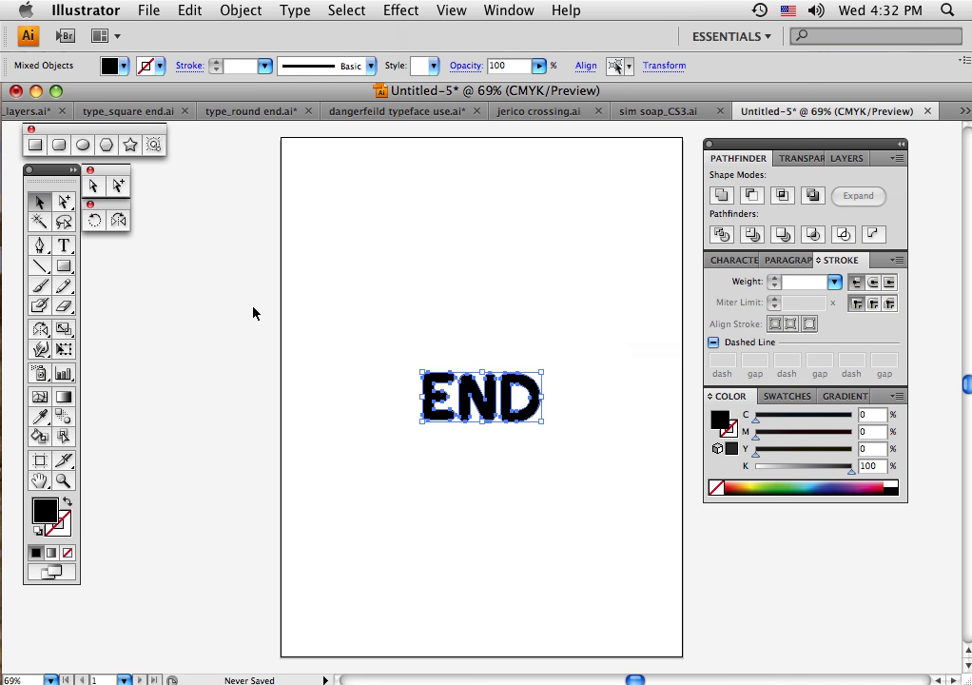
# - Show the rulers, place a horizontal guide at about 8 in and move the END letters onto it
pyautogui.press('super+r')
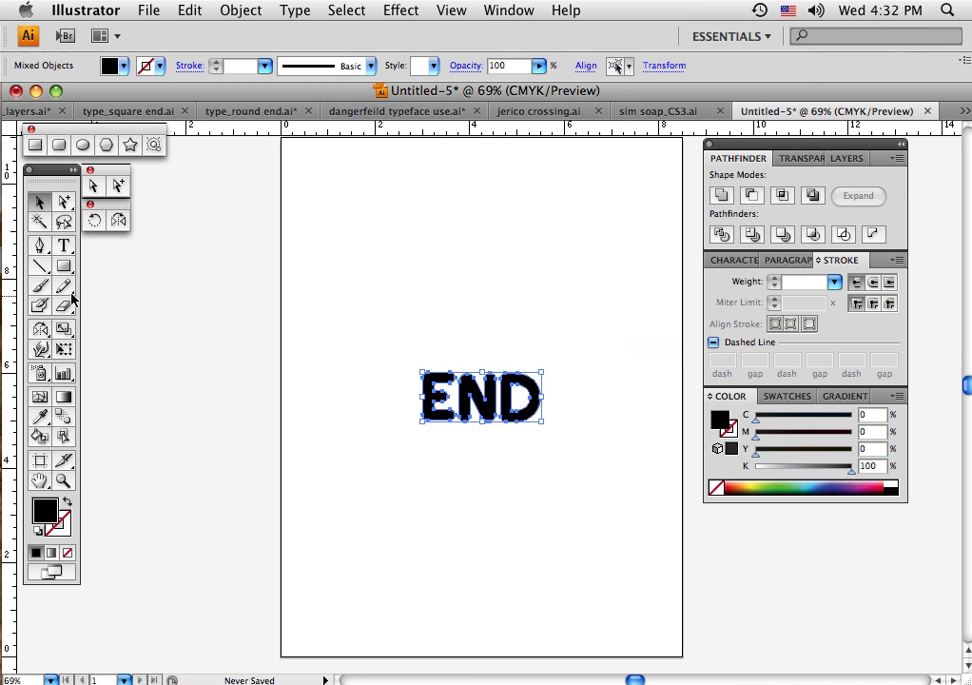
pyautogui.moveTo(219, 135); pyautogui.dragTo(237, 267)
pyautogui.moveTo(409, 351); pyautogui.dragTo(474, 268)
# - Fine-tune the N and the D individually against the baseline guide and deselect them
pyautogui.click(459, 299)
pyautogui.click(428, 267)
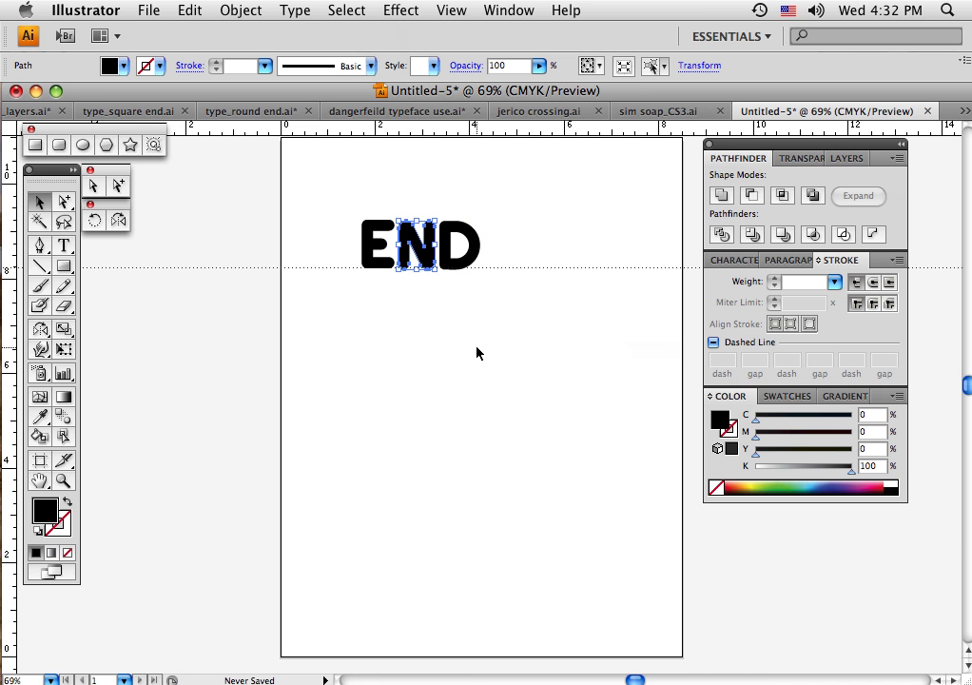
pyautogui.click(468, 299)
pyautogui.click(456, 266)
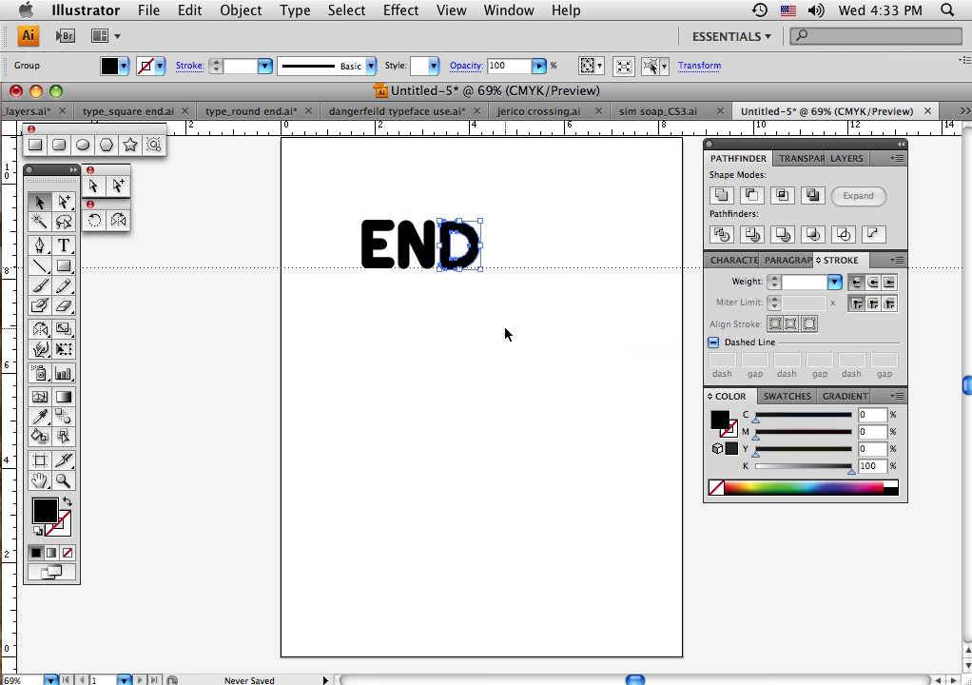
pyautogui.click(505, 332)
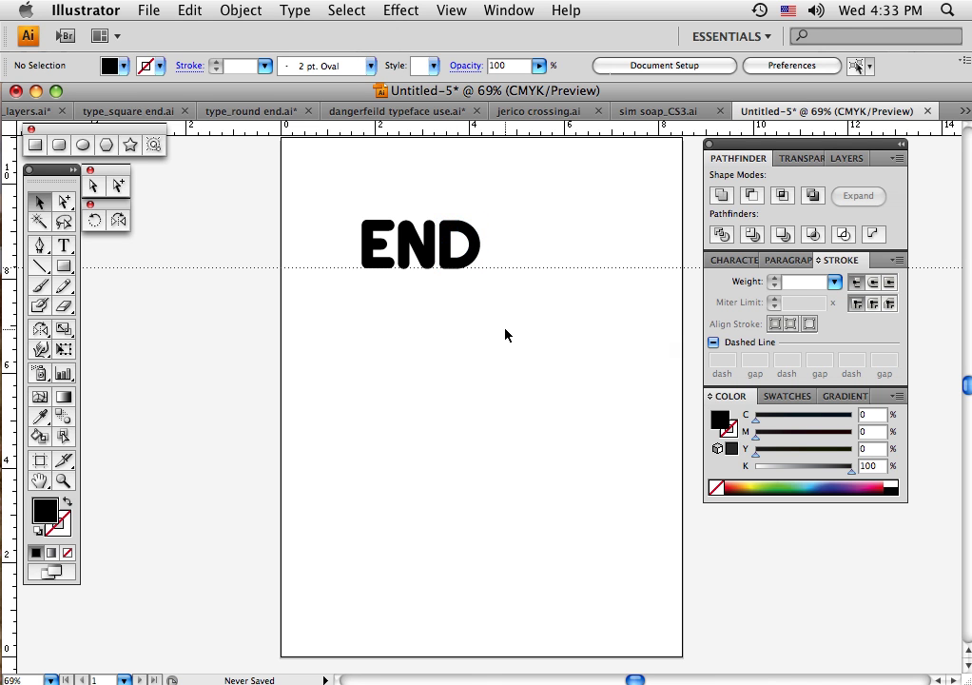